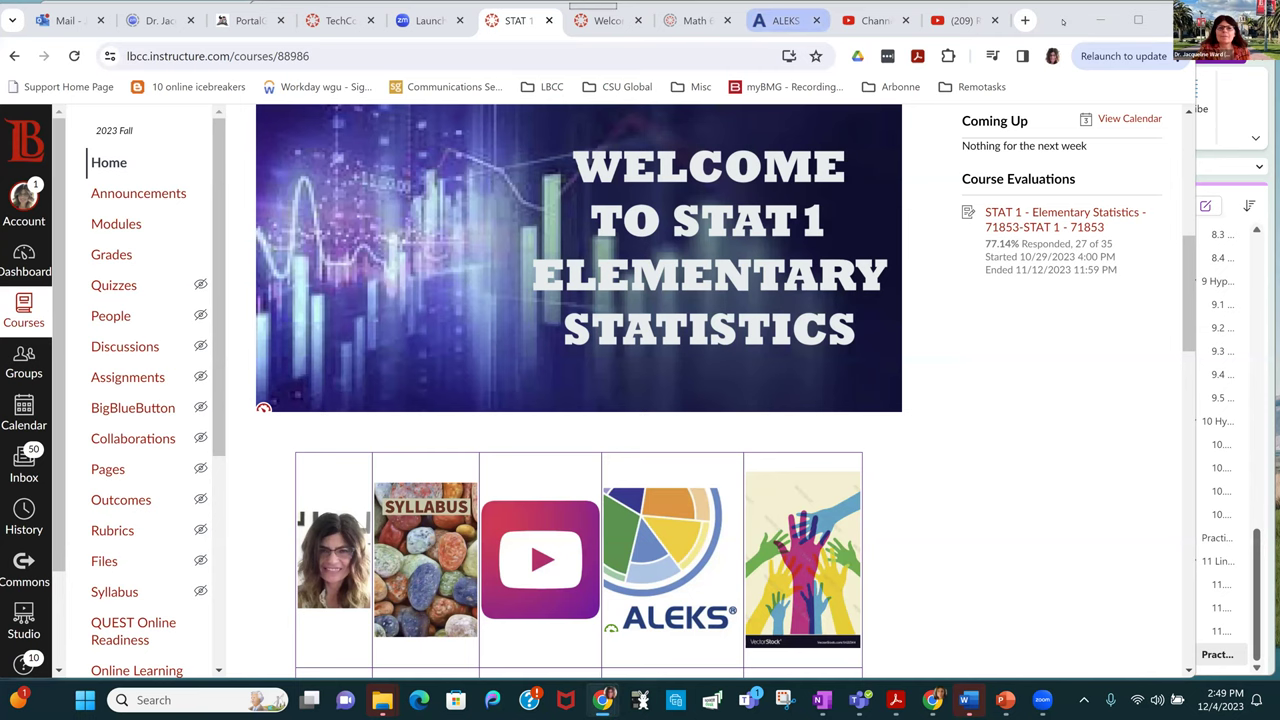
Open the row 20 preview, 'Classifying linear and nonlinear relationships from scatter plots', from the assignment list.
key(alt+Tab)
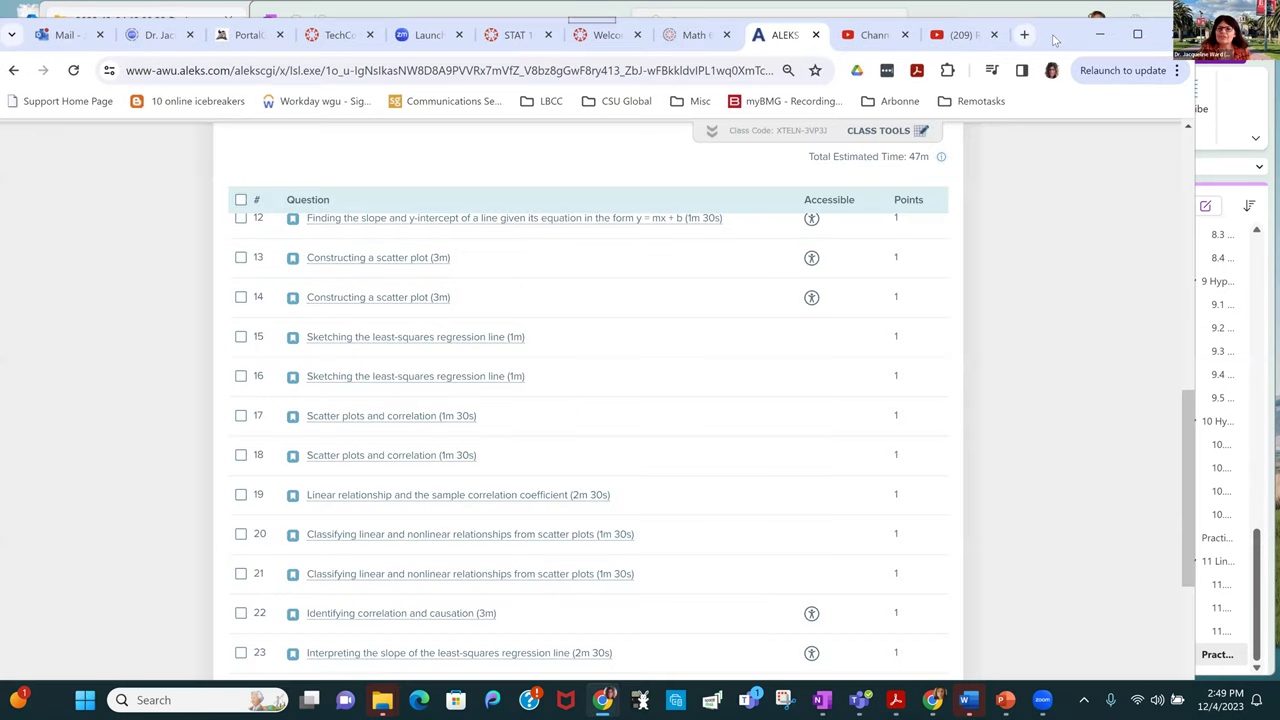
click(414, 390)
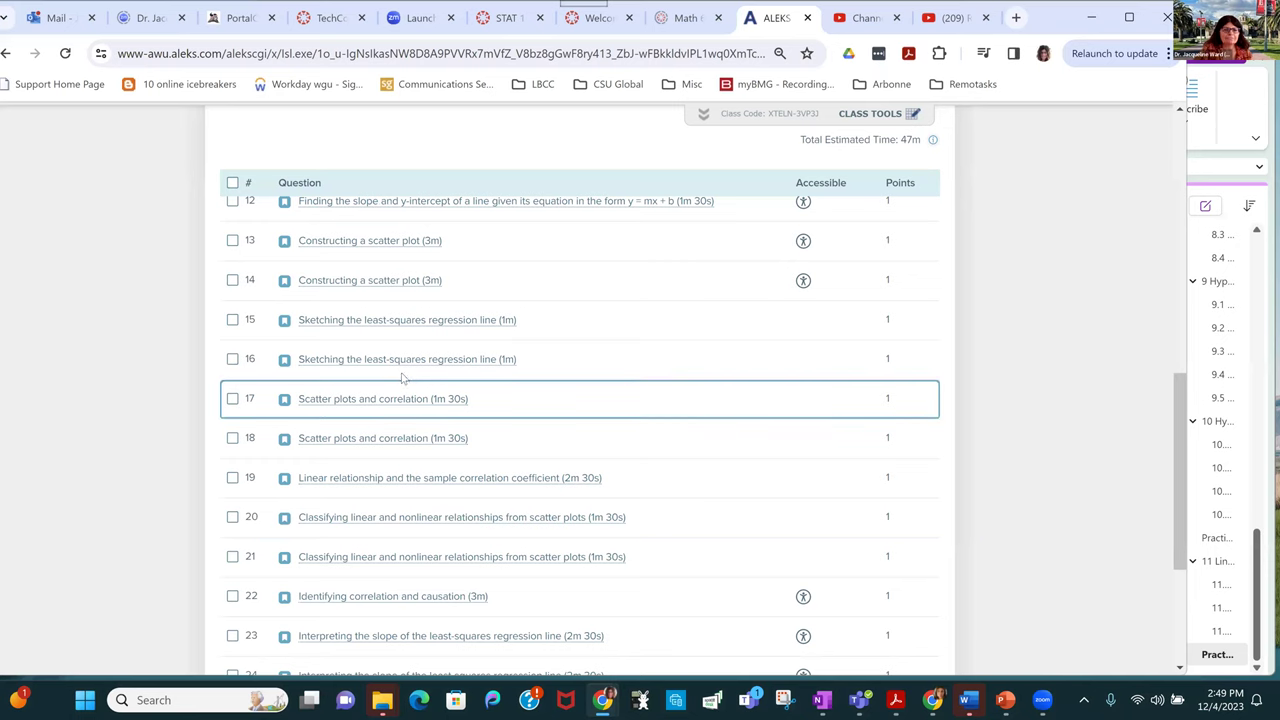
scroll(403, 378, down, 3)
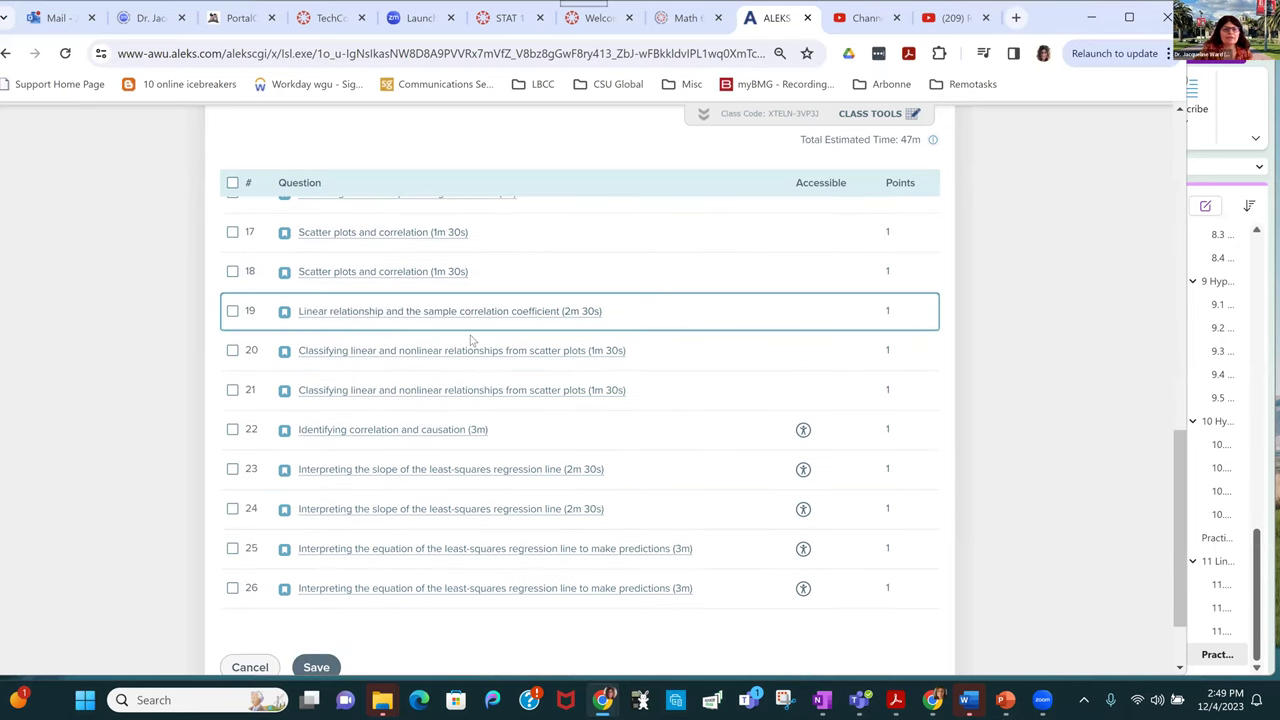
click(529, 351)
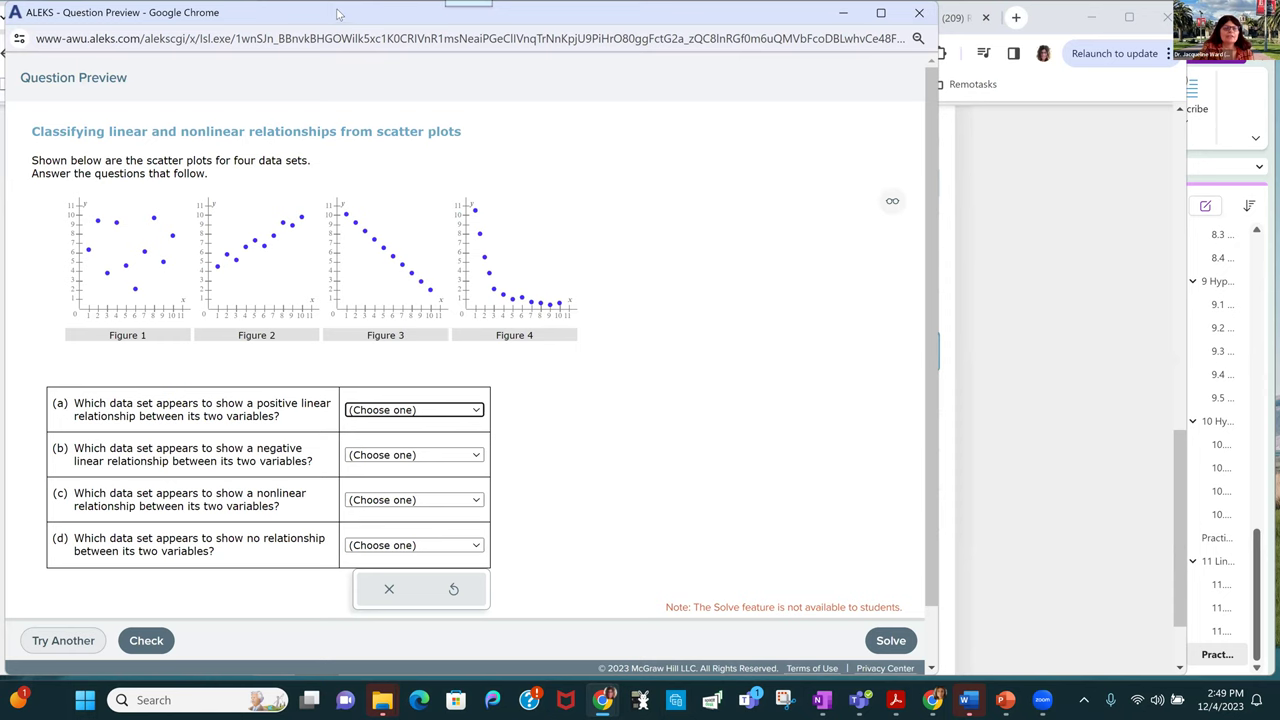
Answer parts (a)–(d) with Figure 2, Figure 3, Figure 4 and Figure 1, then check.
drag(338, 14, 354, 14)
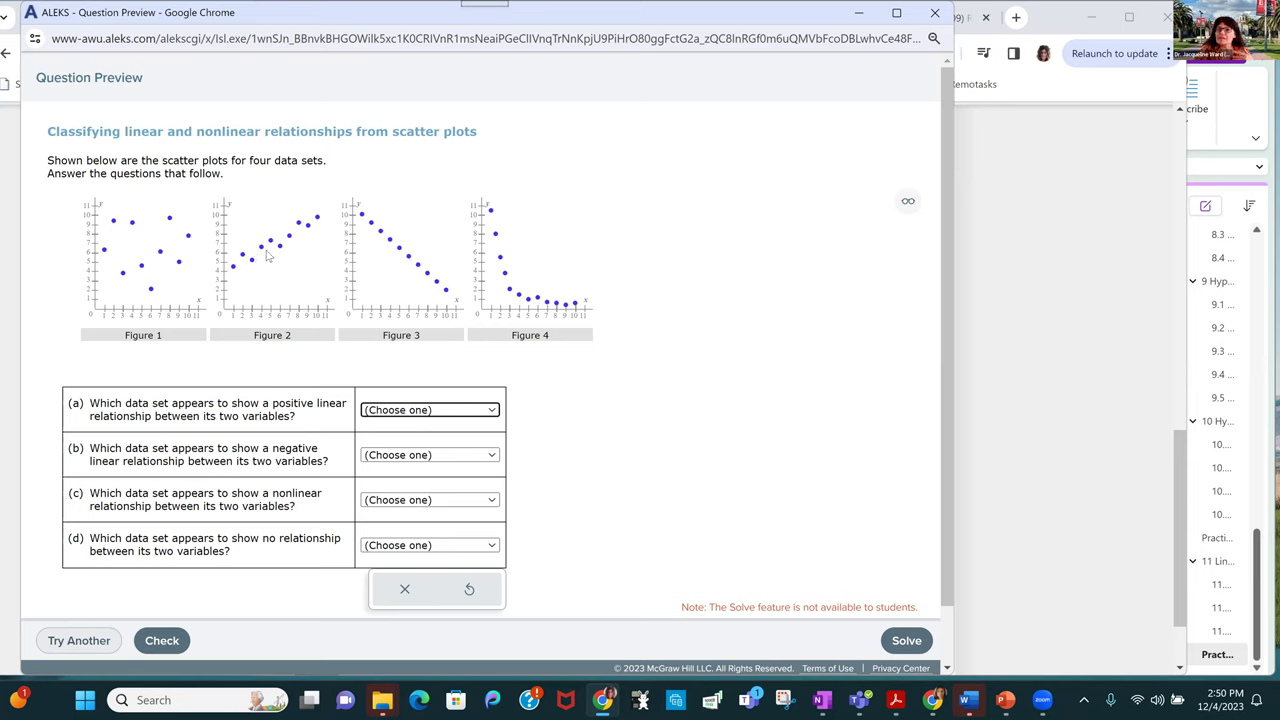
click(399, 415)
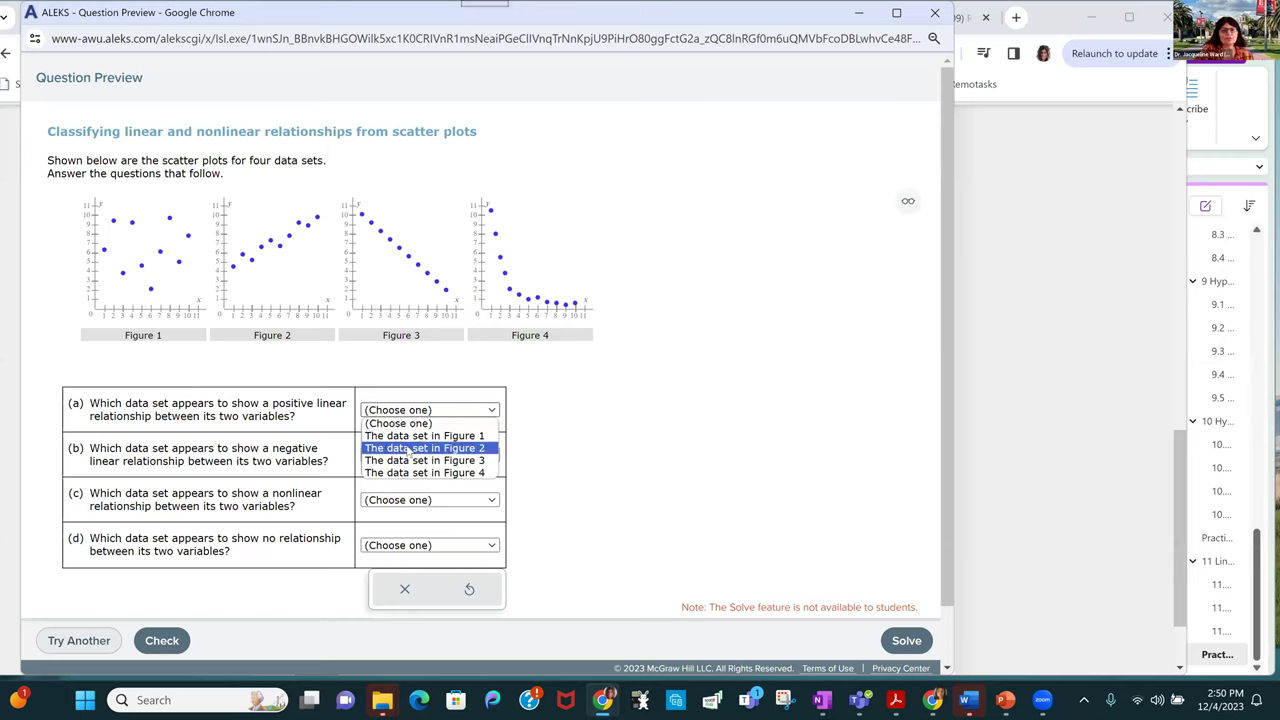
click(409, 451)
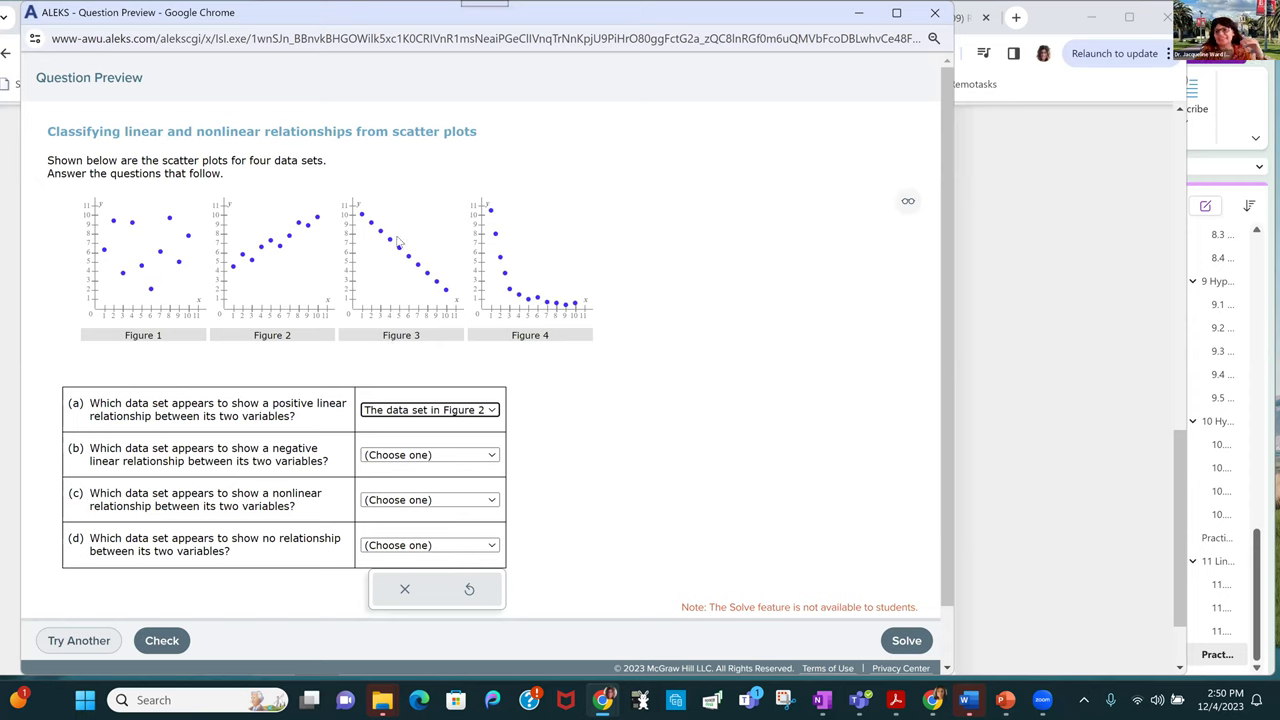
click(404, 457)
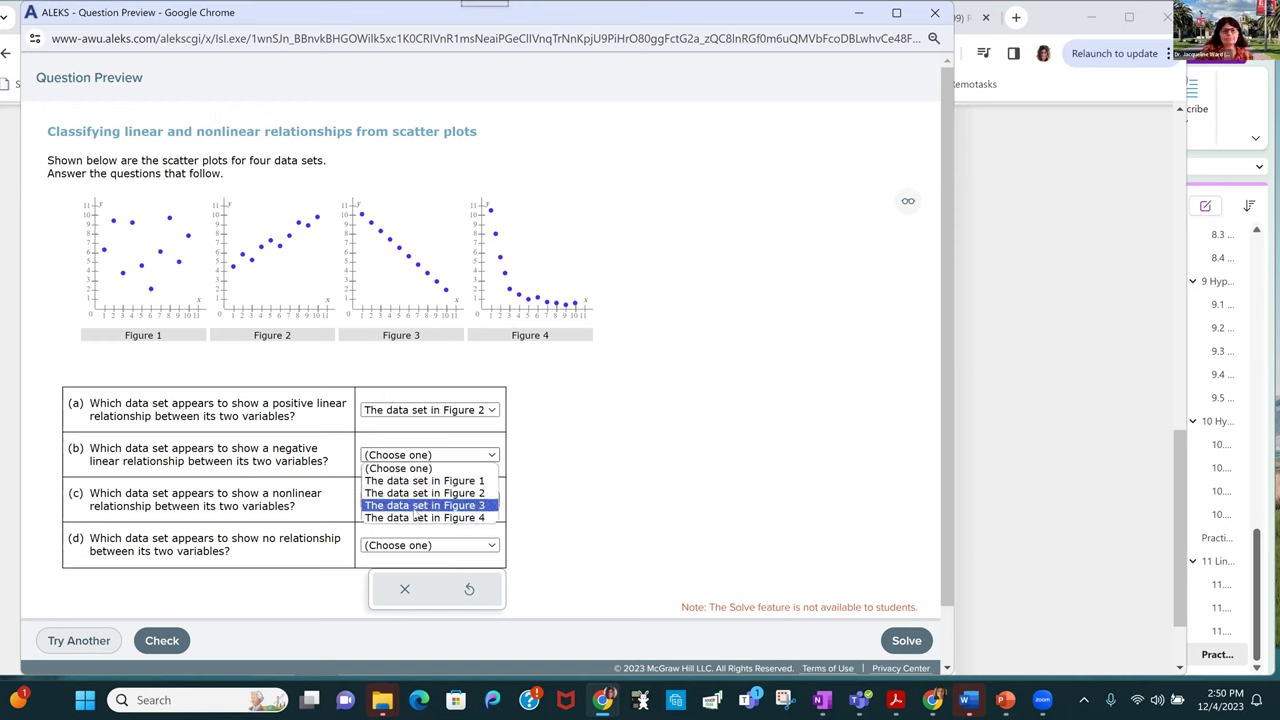
click(418, 505)
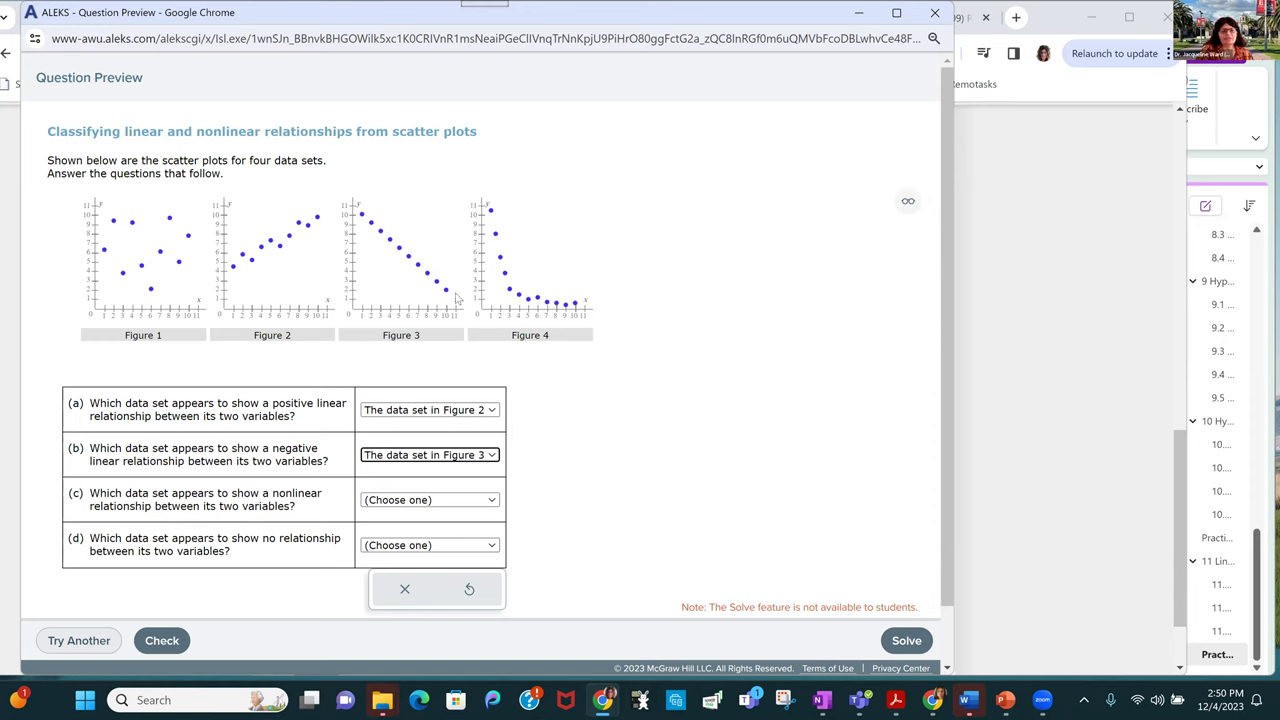
click(378, 504)
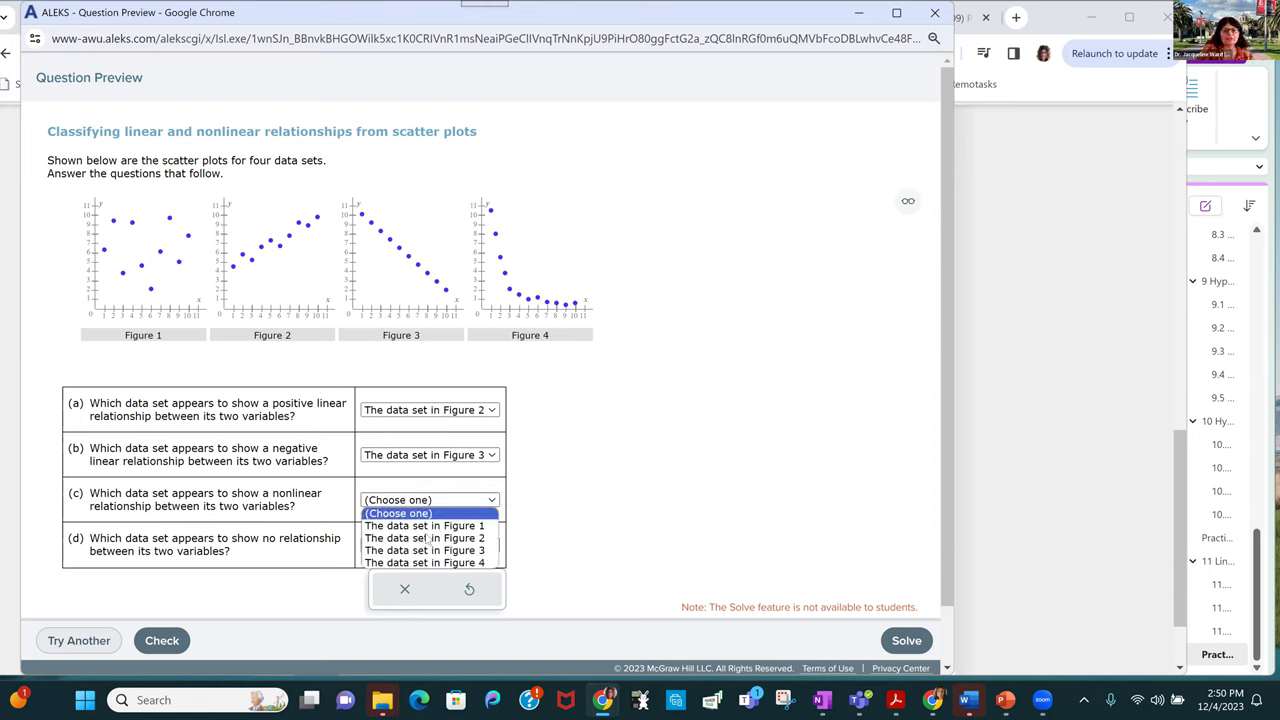
click(427, 563)
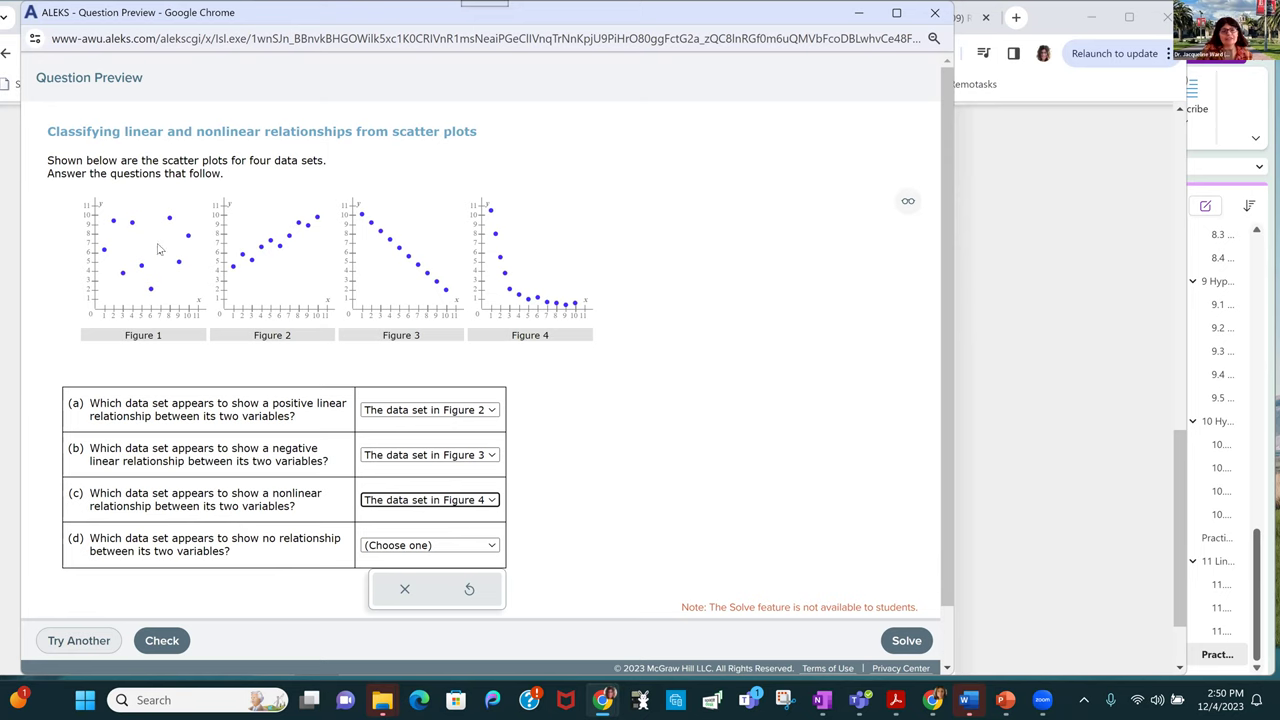
click(431, 545)
click(430, 569)
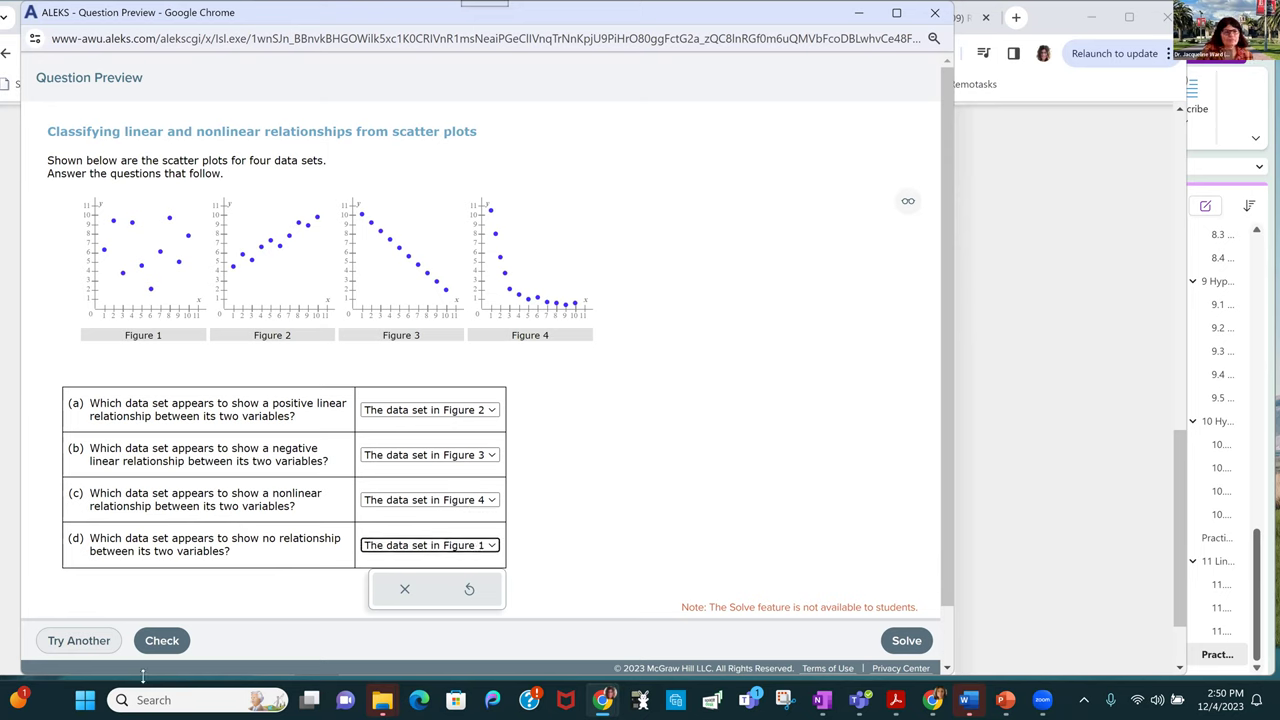
key(Return)
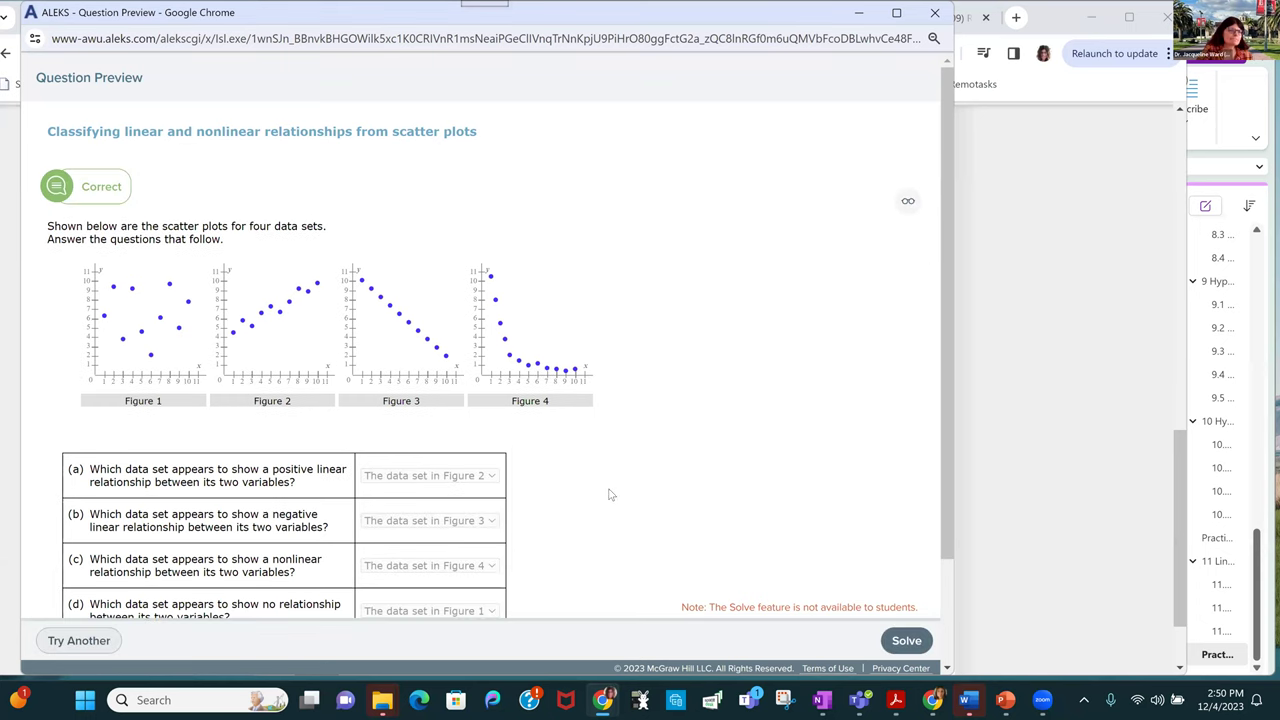
Load another version, answer Figures 3, 1, 2, 4, check it, and close the preview.
click(84, 645)
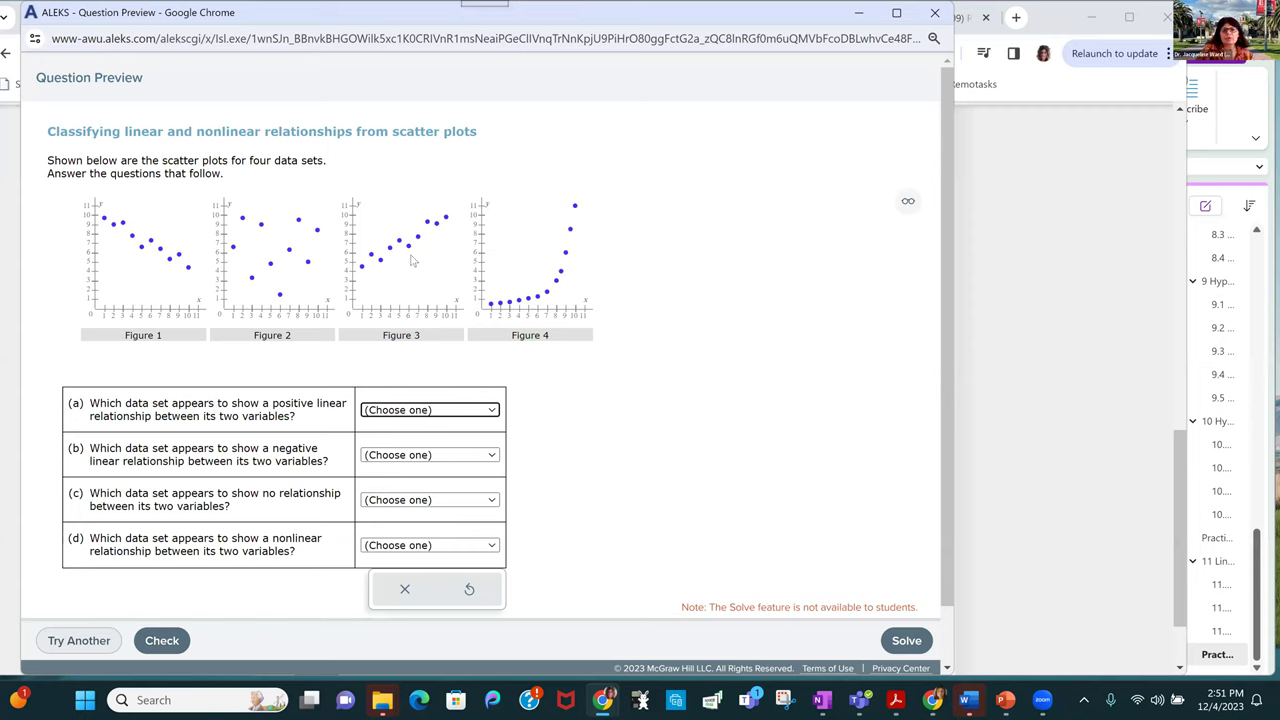
click(421, 411)
click(439, 461)
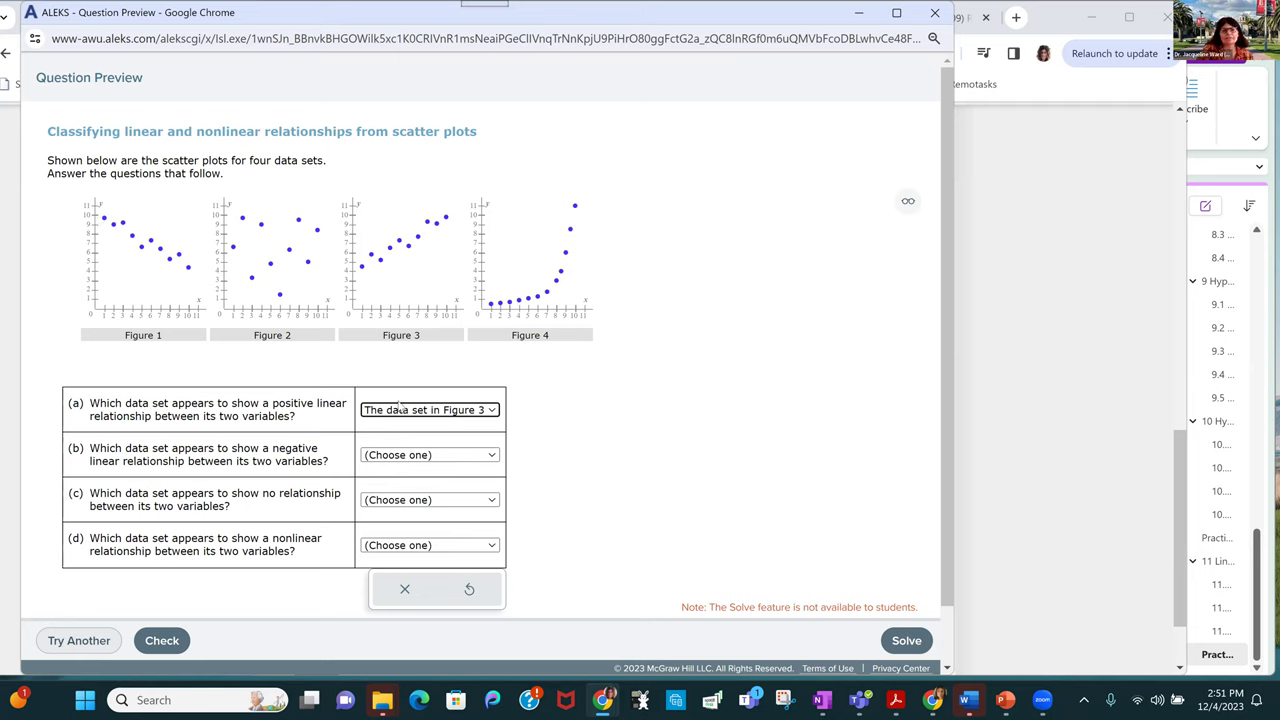
click(408, 457)
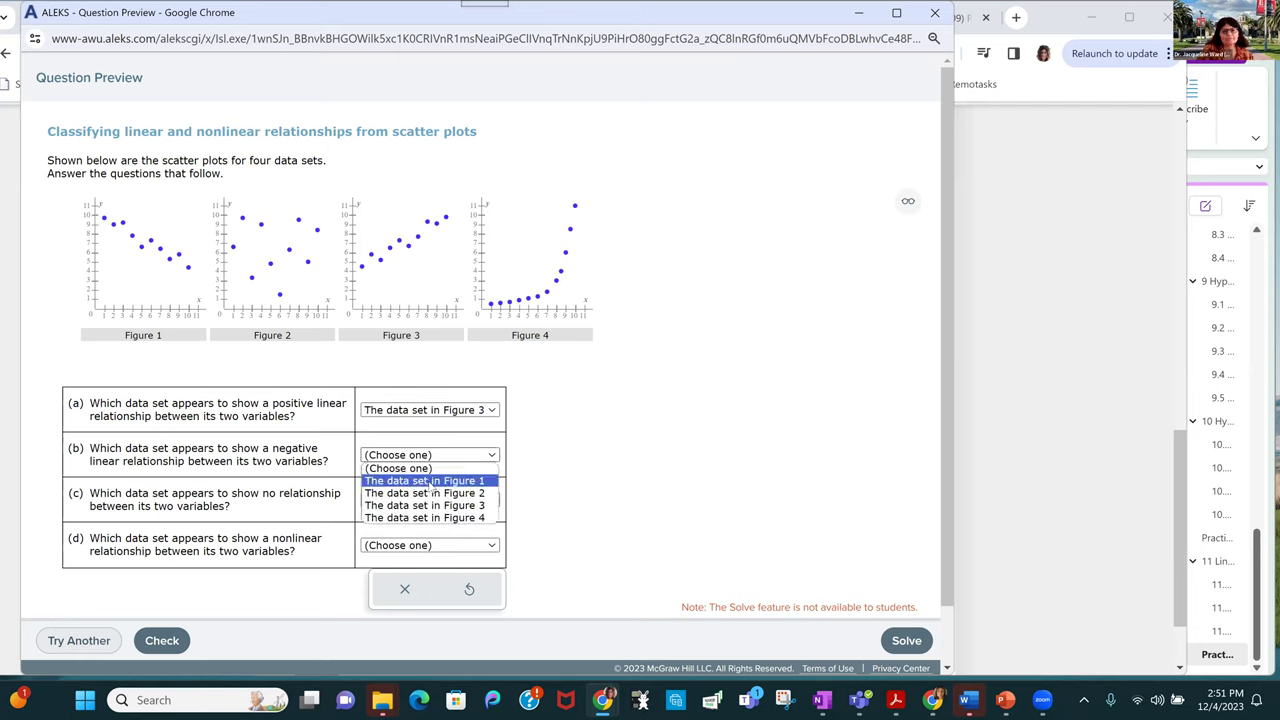
click(428, 481)
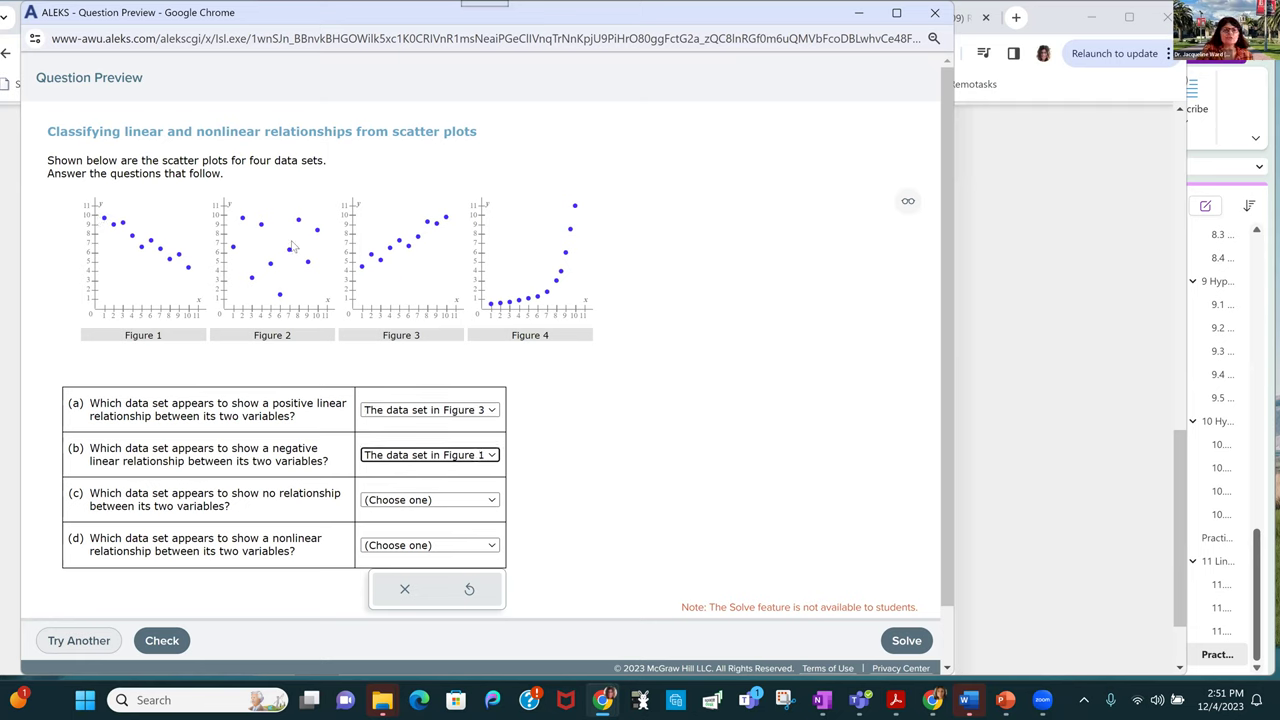
click(418, 503)
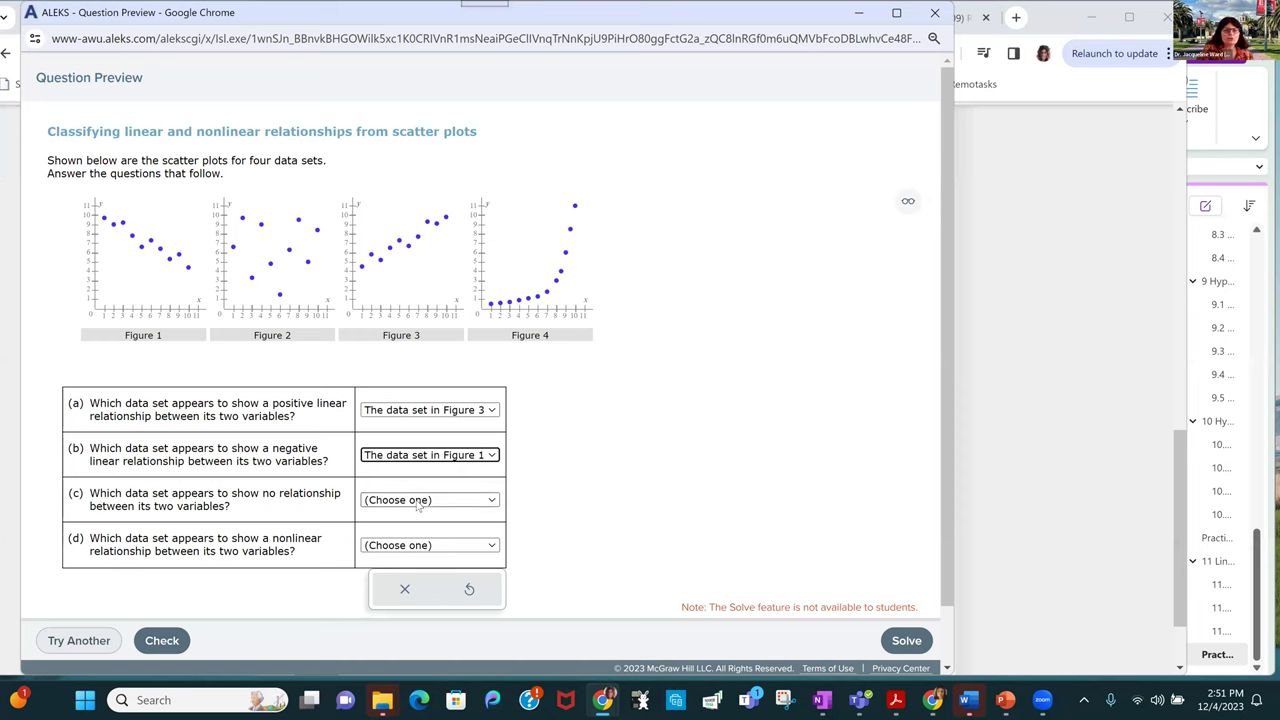
click(436, 538)
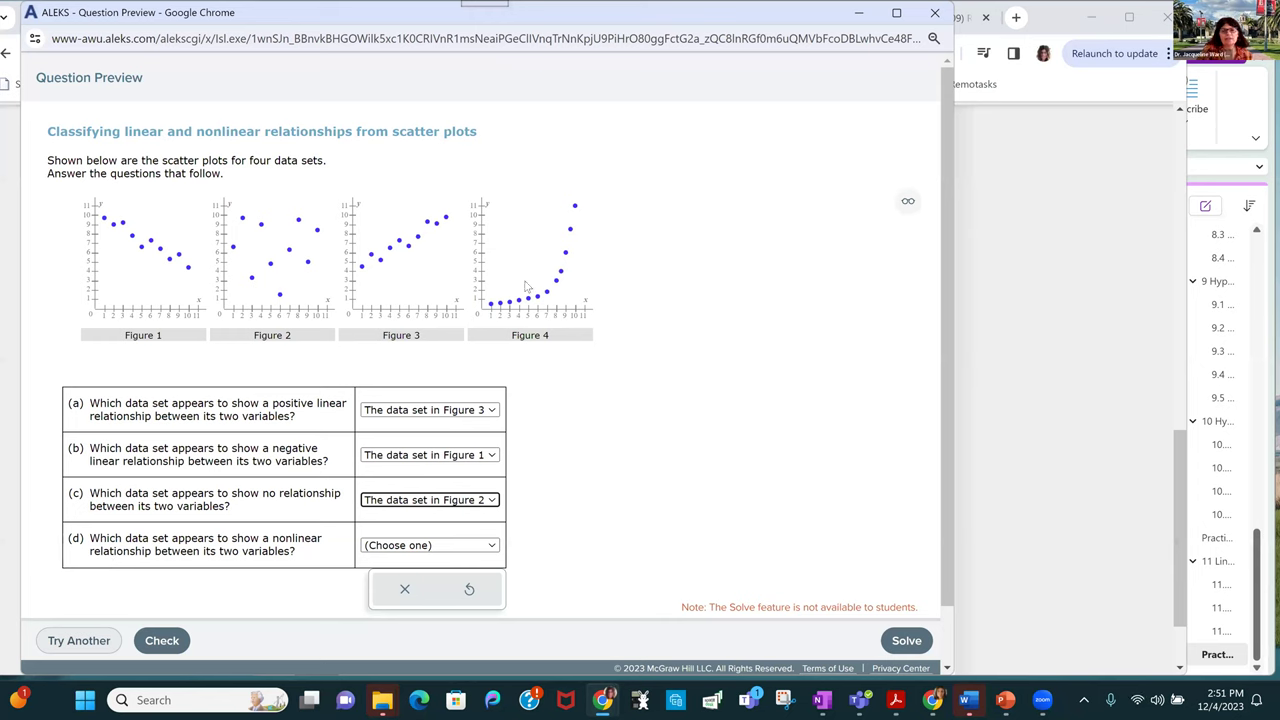
click(388, 553)
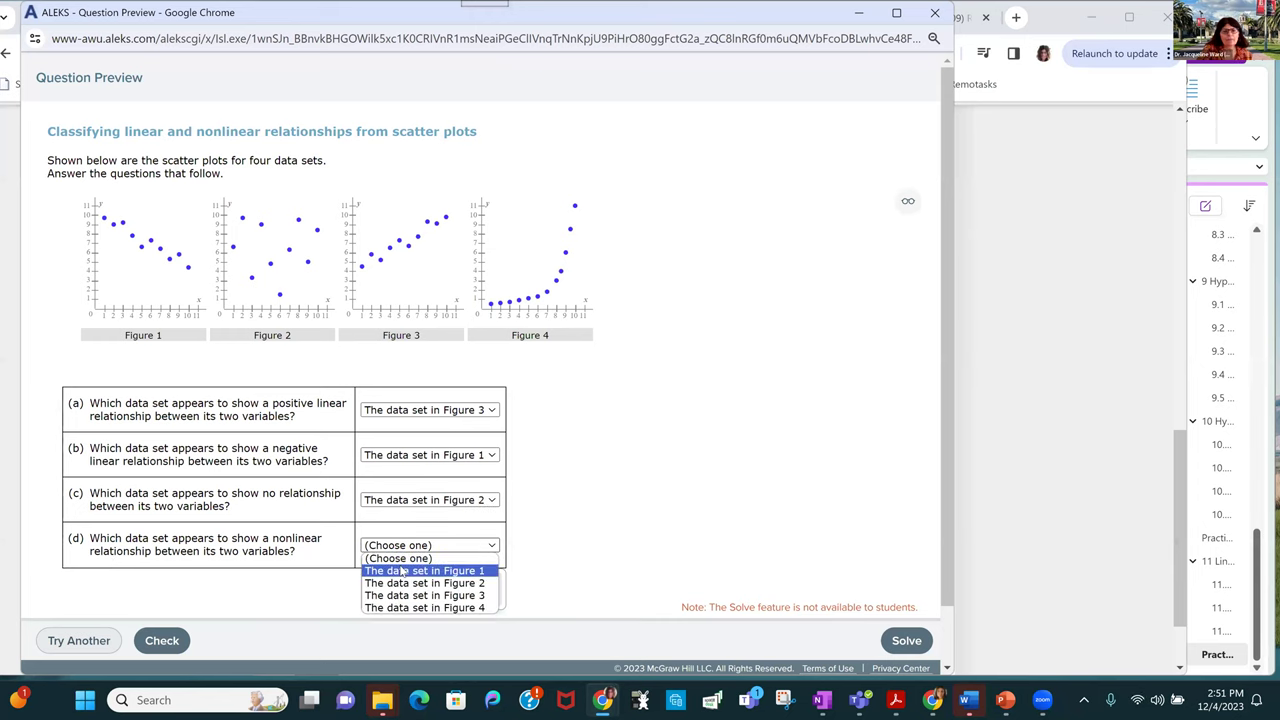
click(425, 607)
click(162, 641)
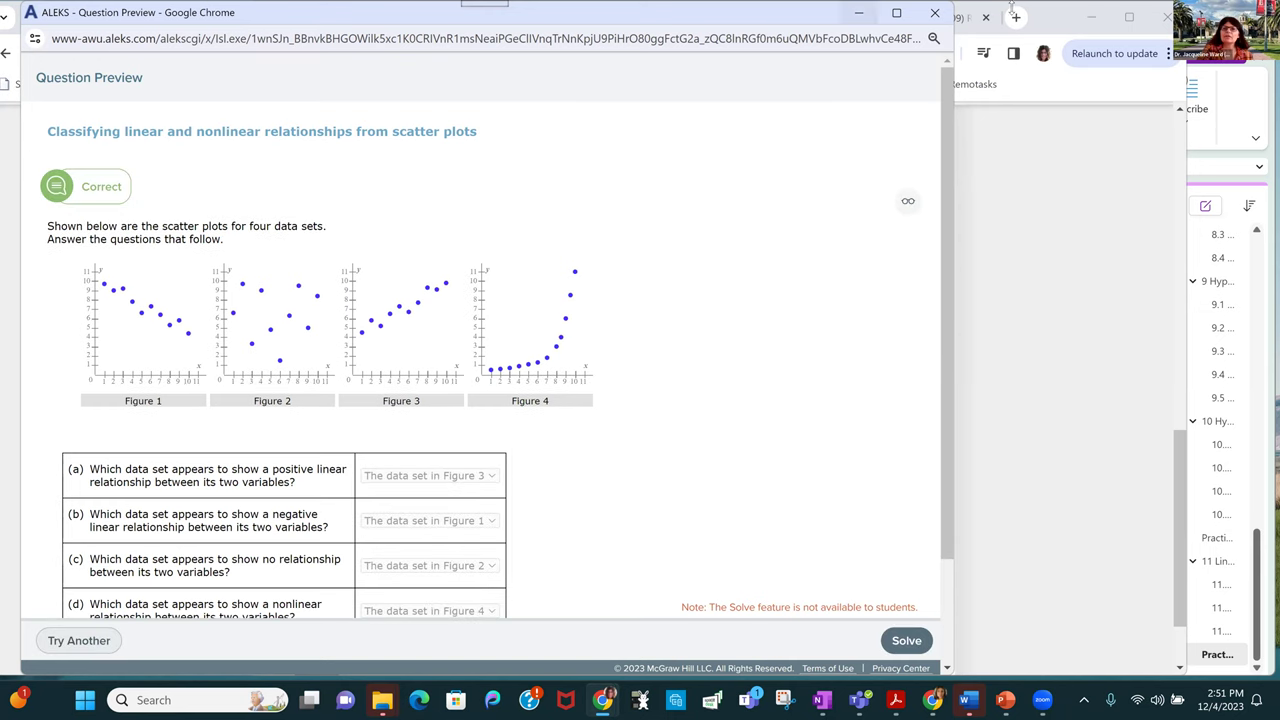
click(934, 13)
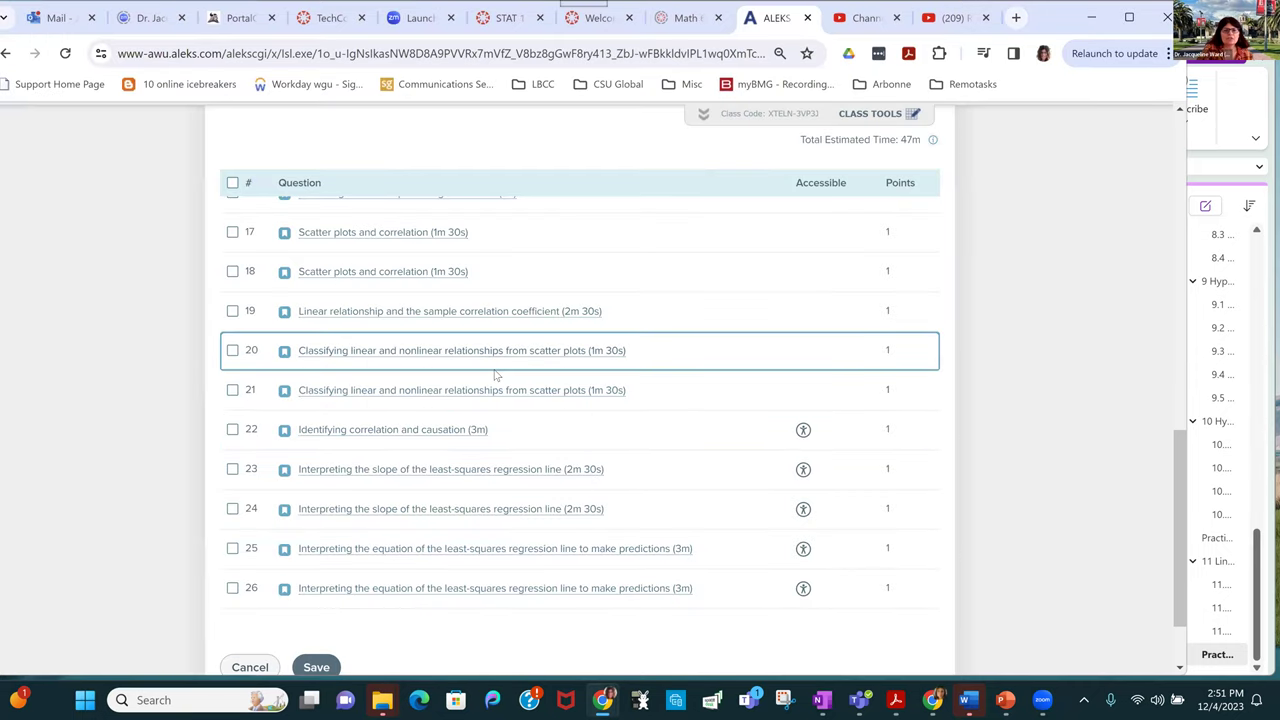
Preview row 22 'Identifying correlation and causation' and request its worked explanation.
click(366, 430)
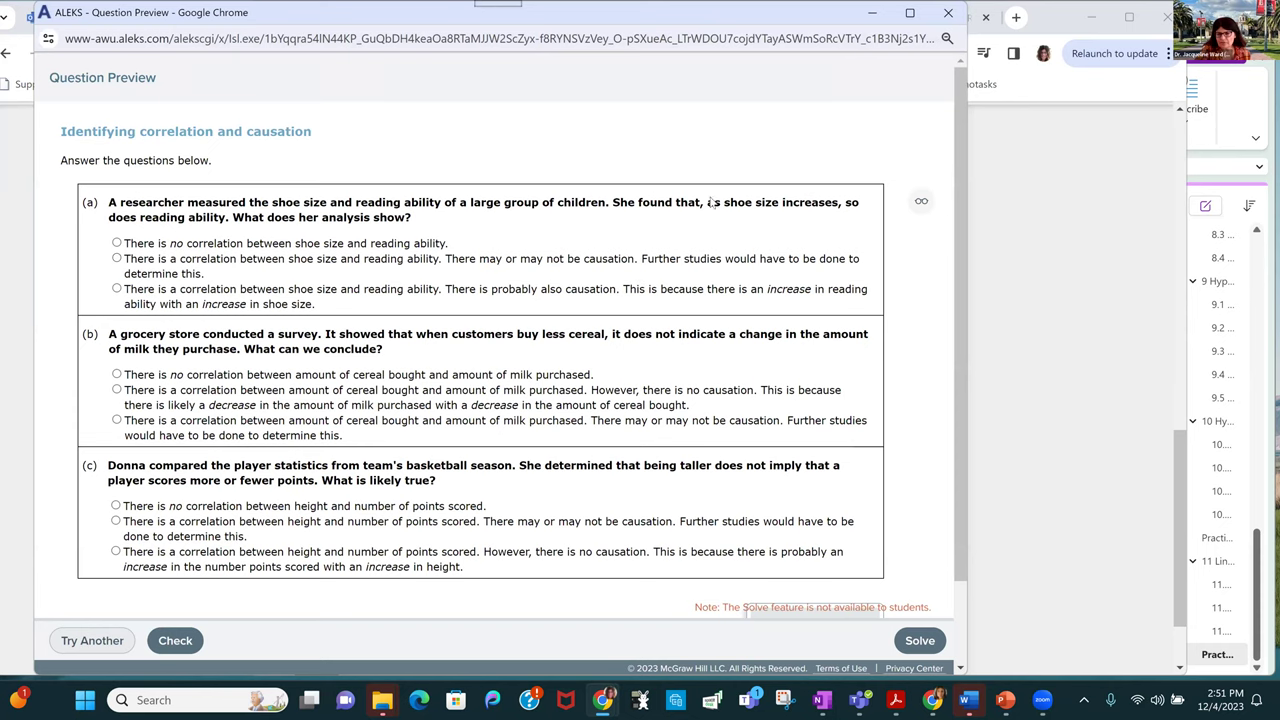
click(921, 201)
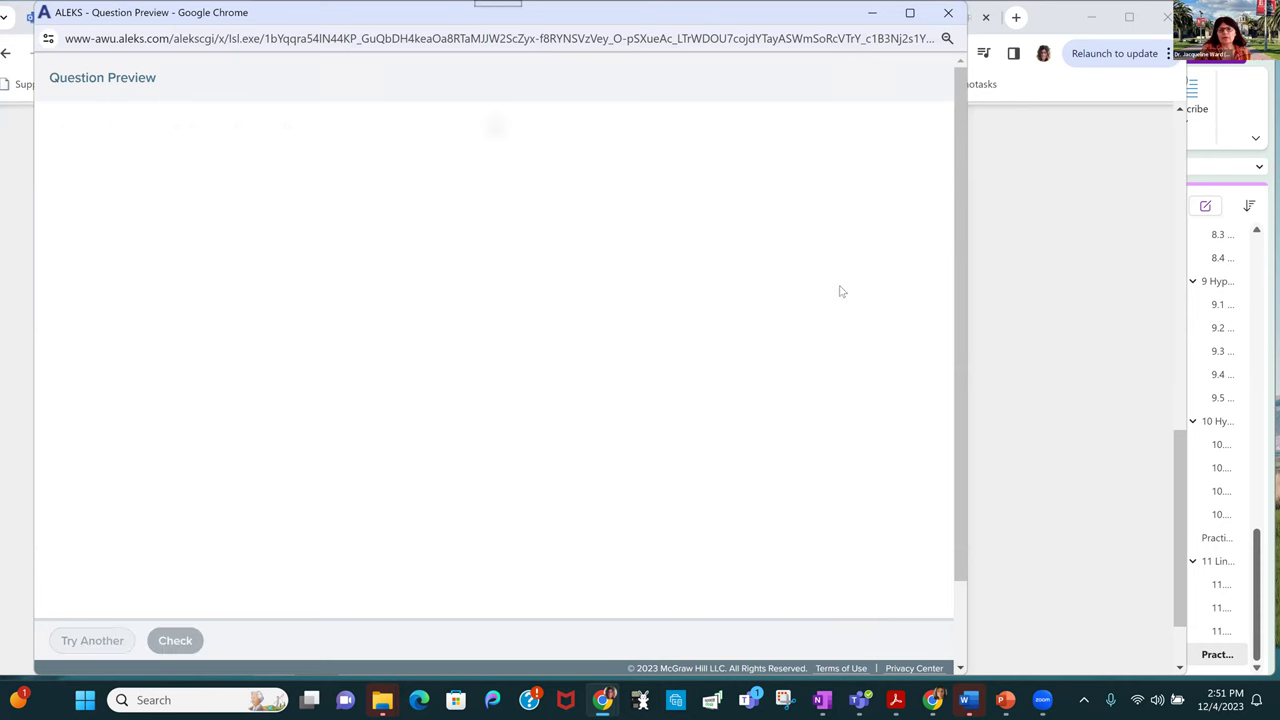
Scroll to the Explanation and open the 'Different types of correlation' note.
scroll(522, 342, down, 4)
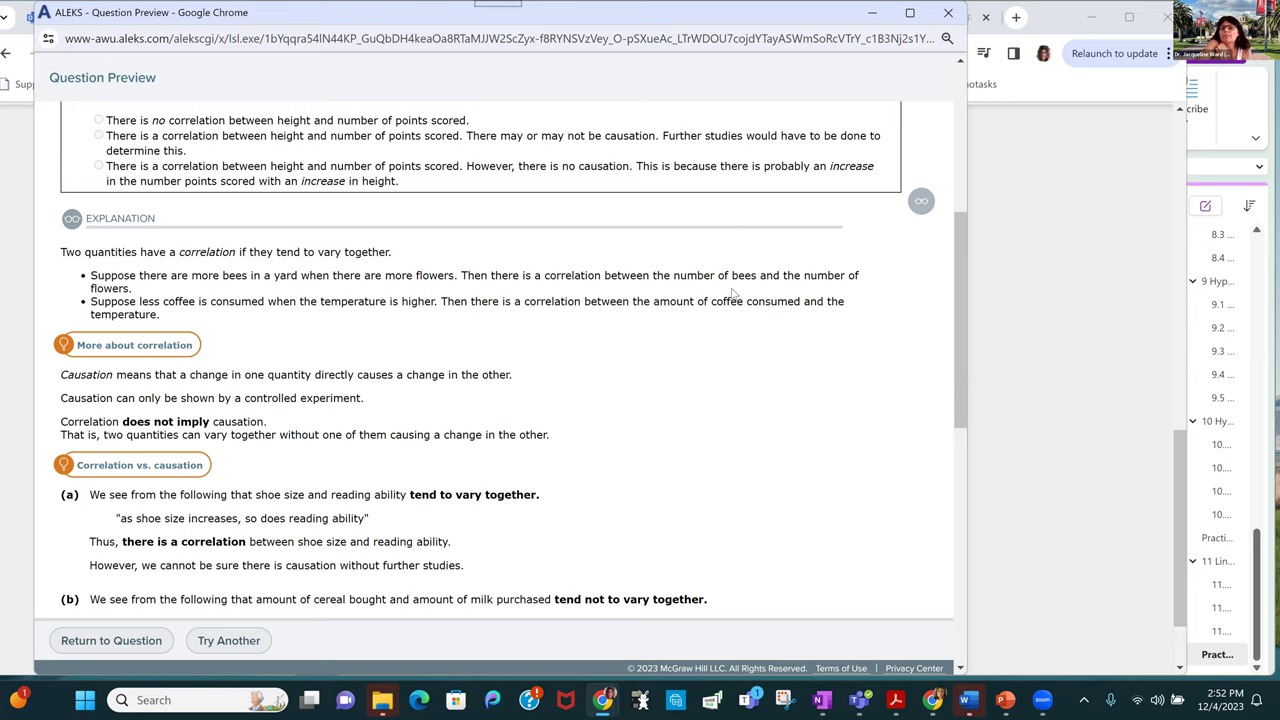
click(124, 346)
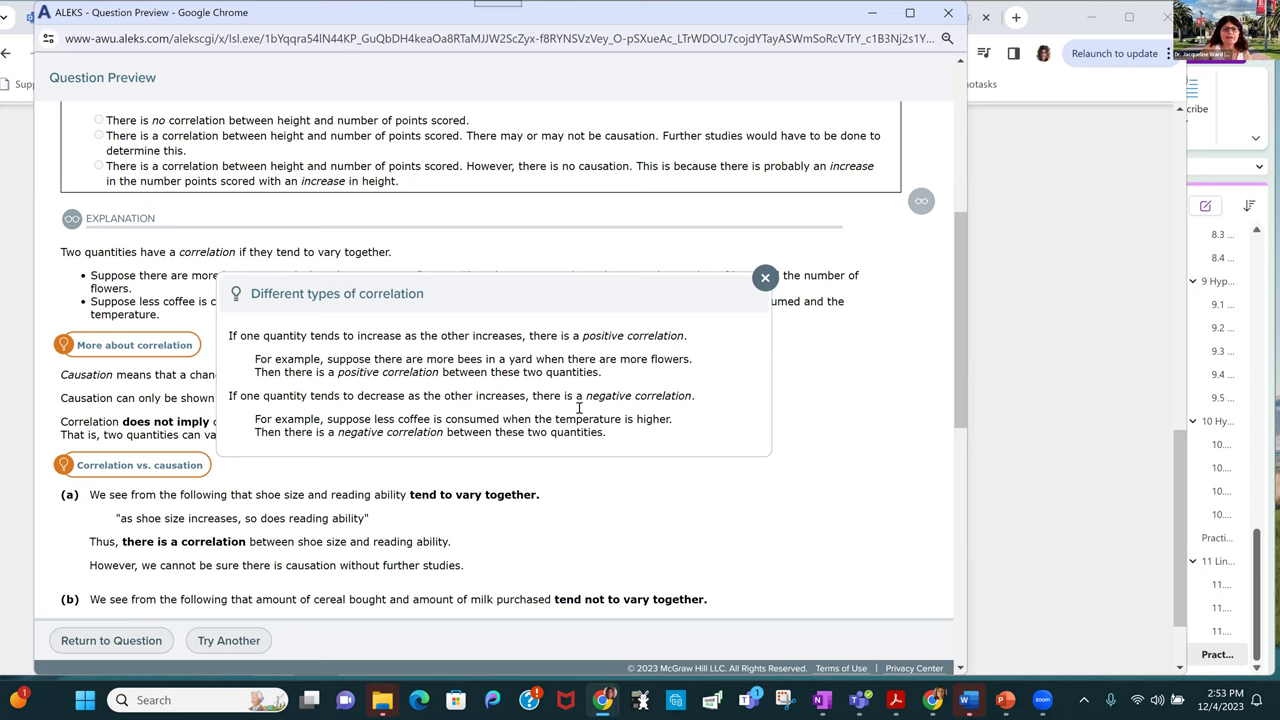
Close the correlation notes and scroll down through the explanation to its ANSWER section.
click(765, 278)
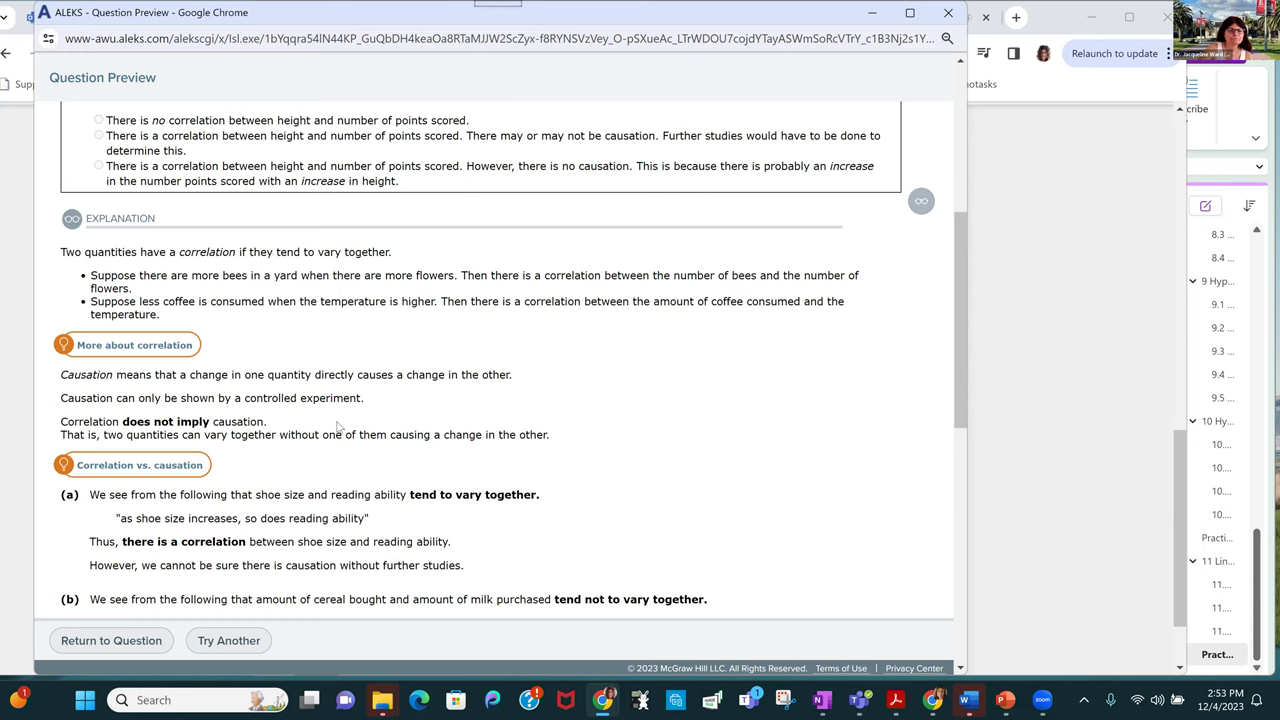
scroll(160, 395, down, 2)
click(160, 384)
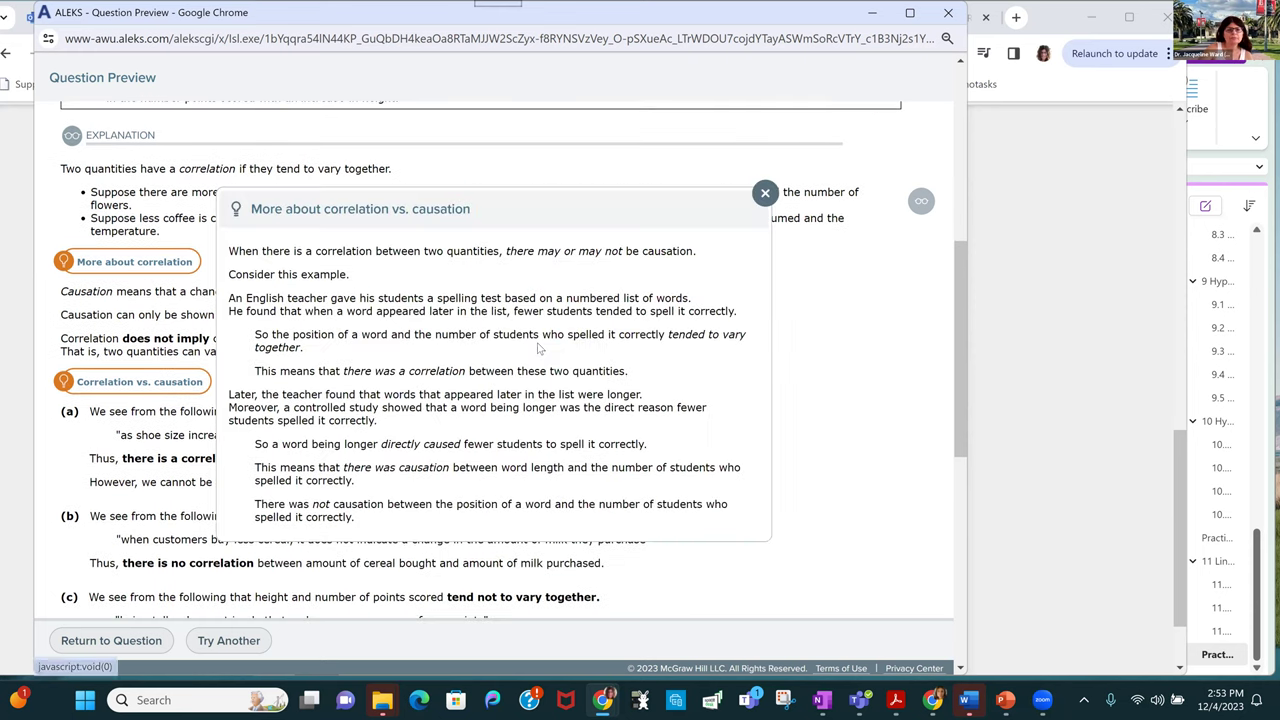
click(765, 193)
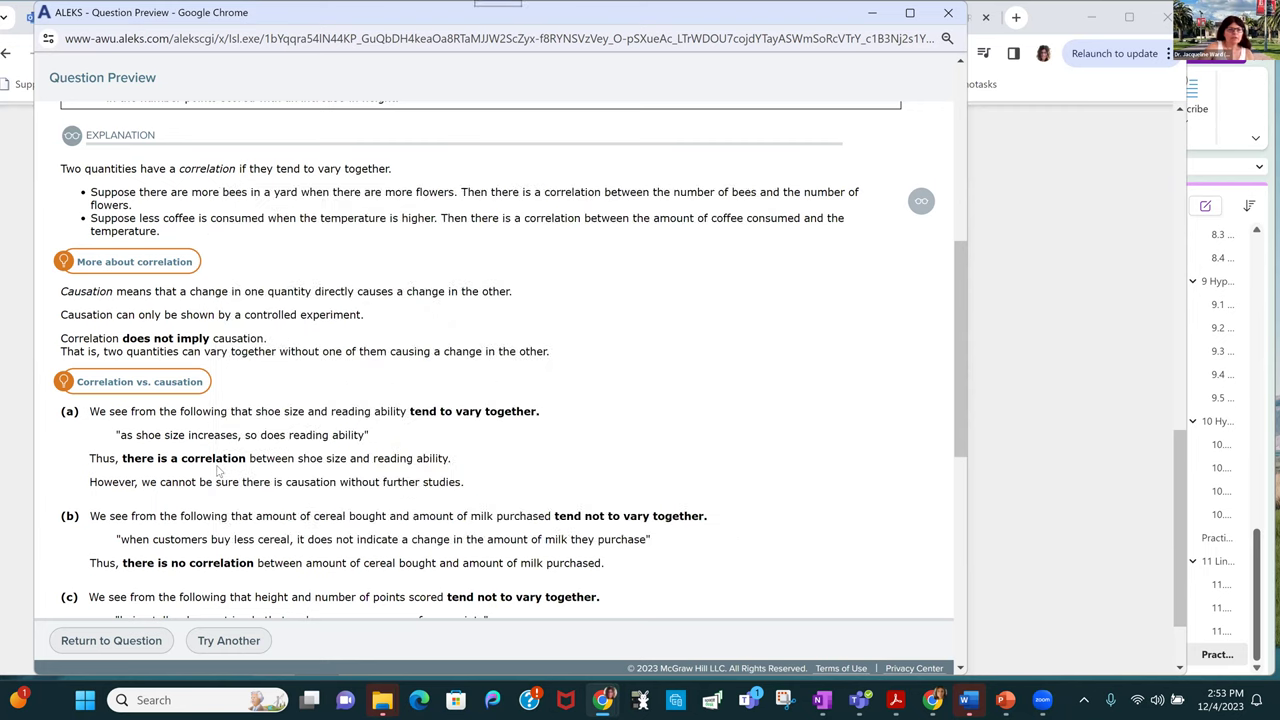
scroll(259, 411, down, 1)
scroll(259, 402, down, 3)
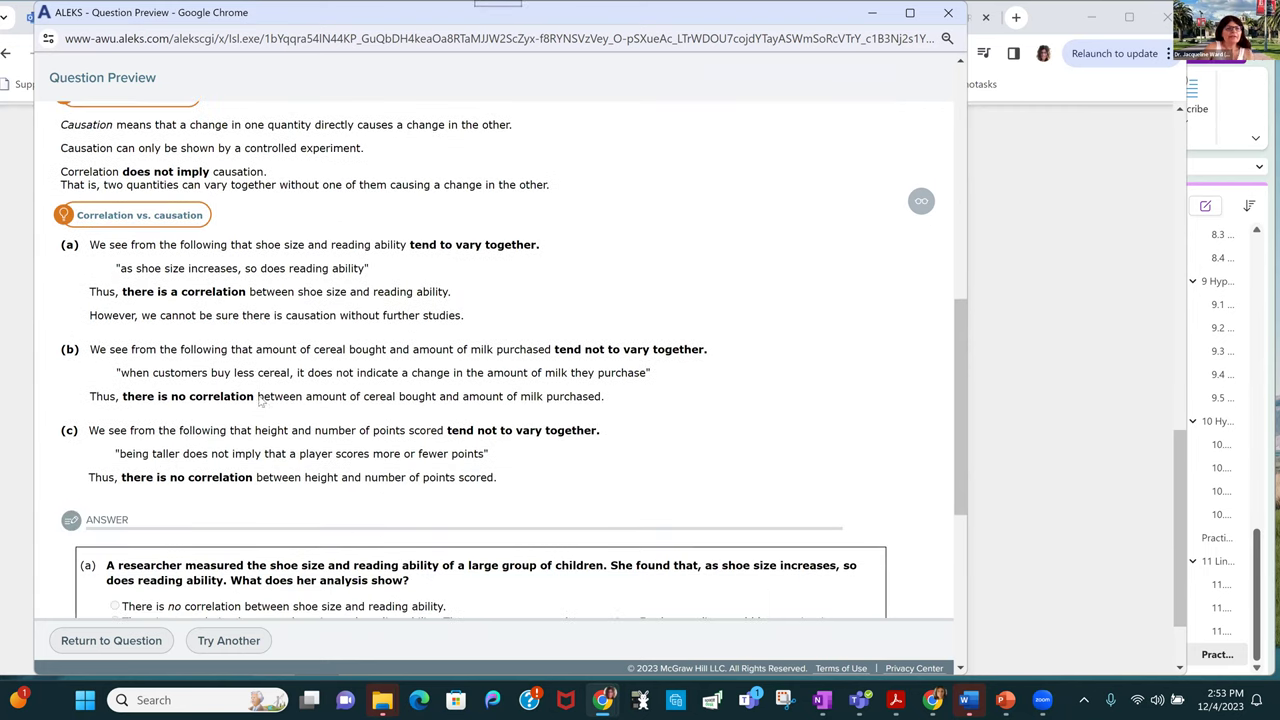
Cycle through new question versions until the golf, traffic-signal and tea set appears.
click(228, 640)
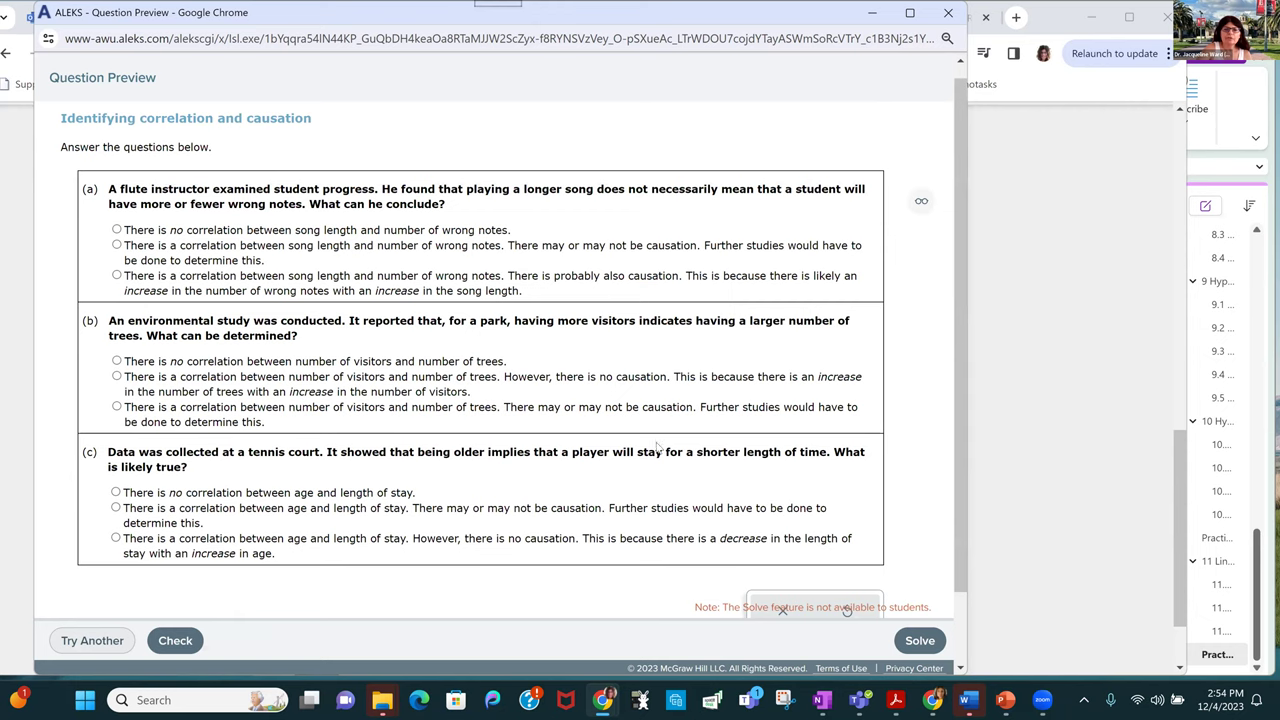
click(90, 641)
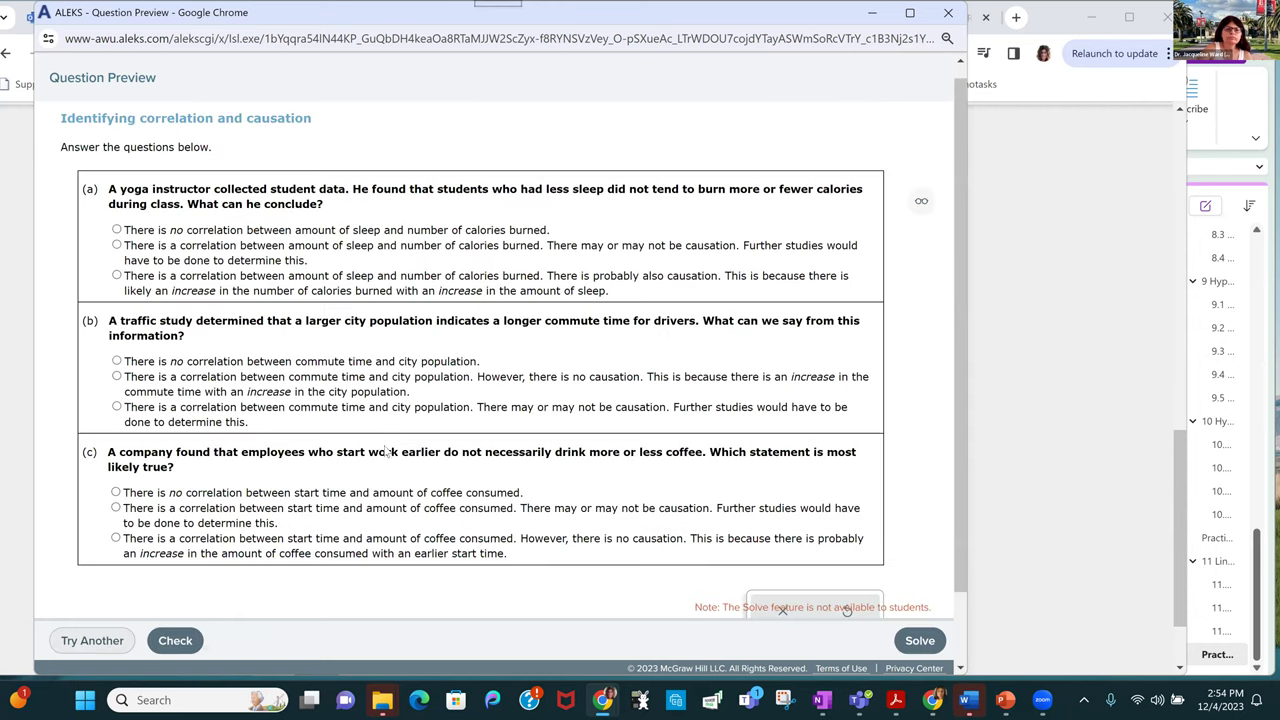
click(90, 641)
click(80, 645)
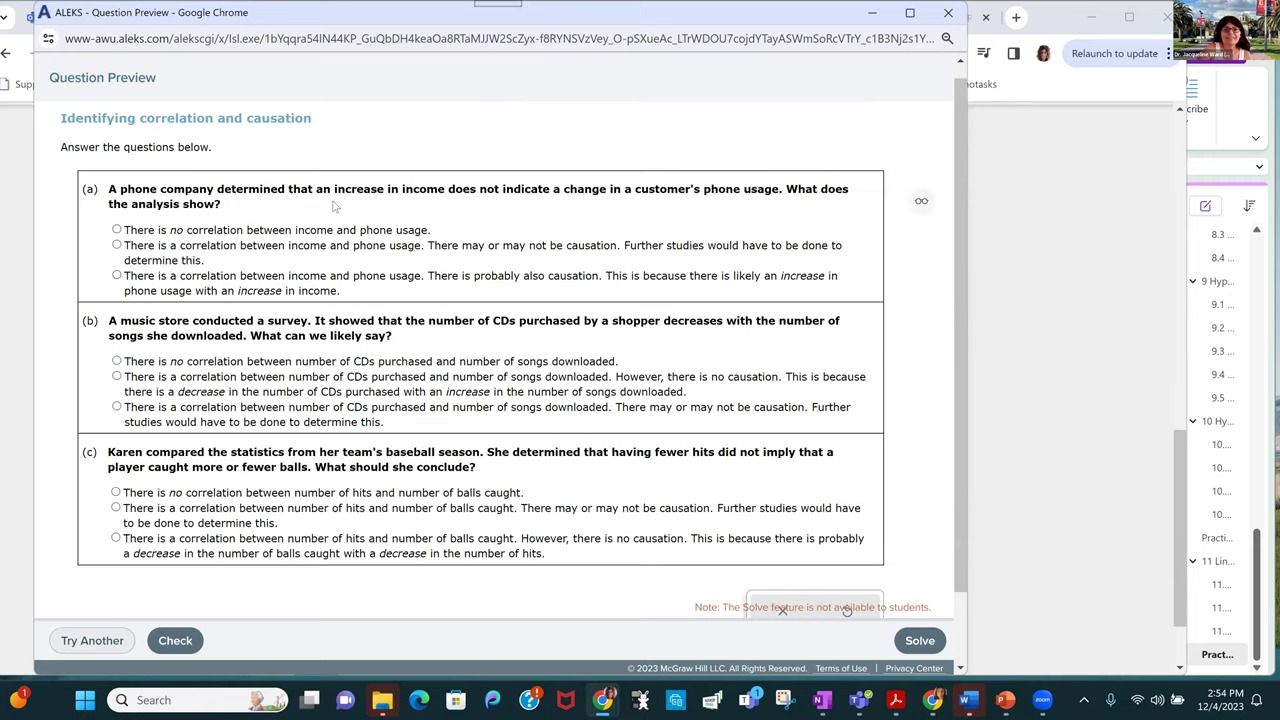
click(110, 645)
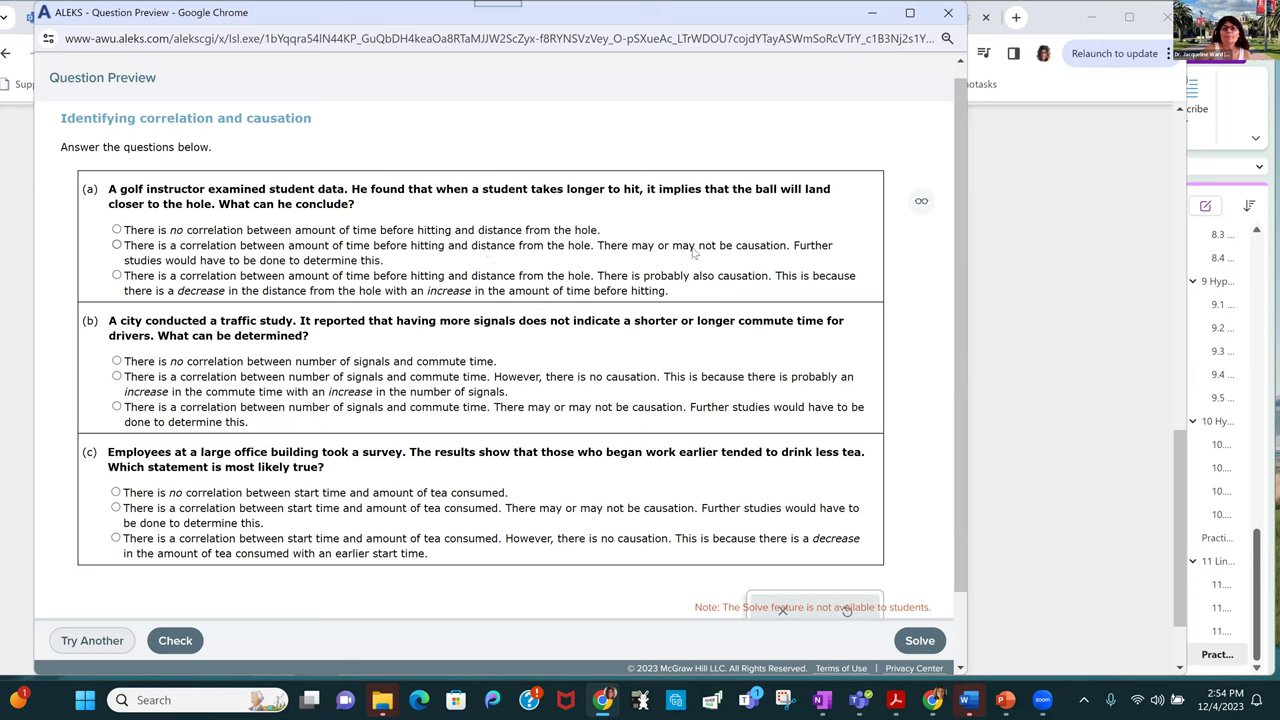
Mark golf and tea as correlation with possible causation, traffic signals as no correlation, and check.
click(117, 245)
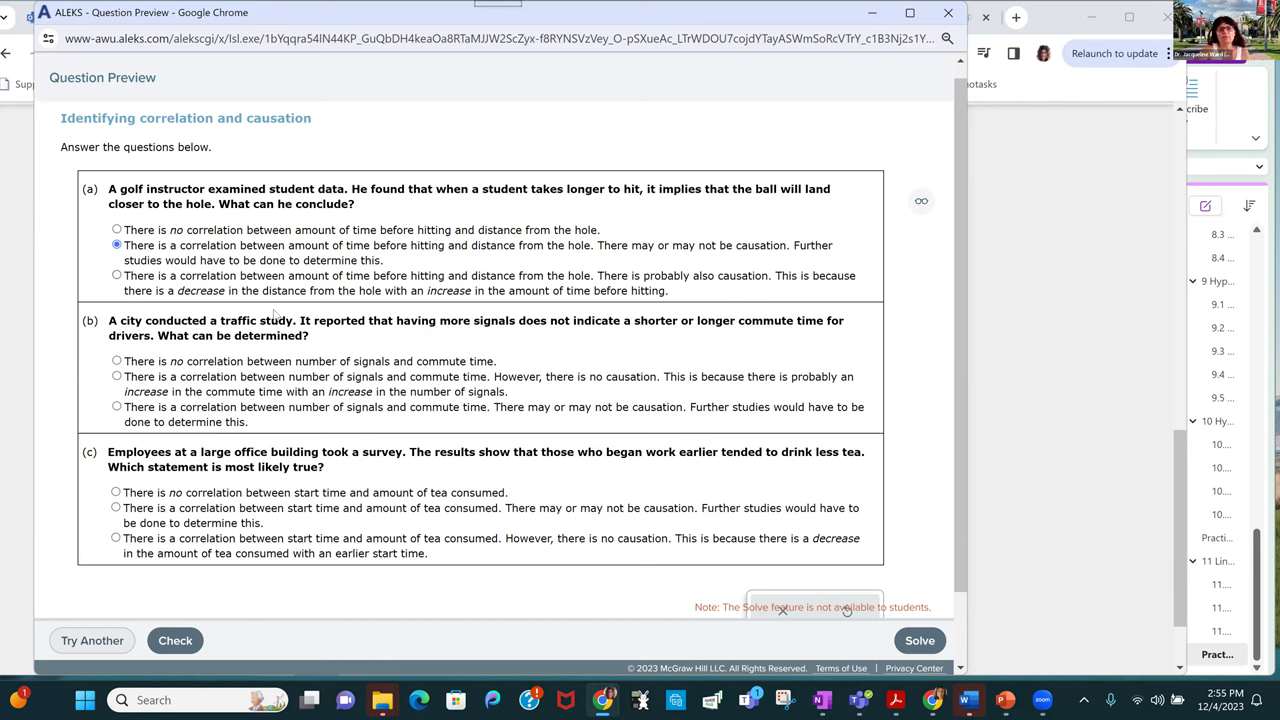
click(117, 361)
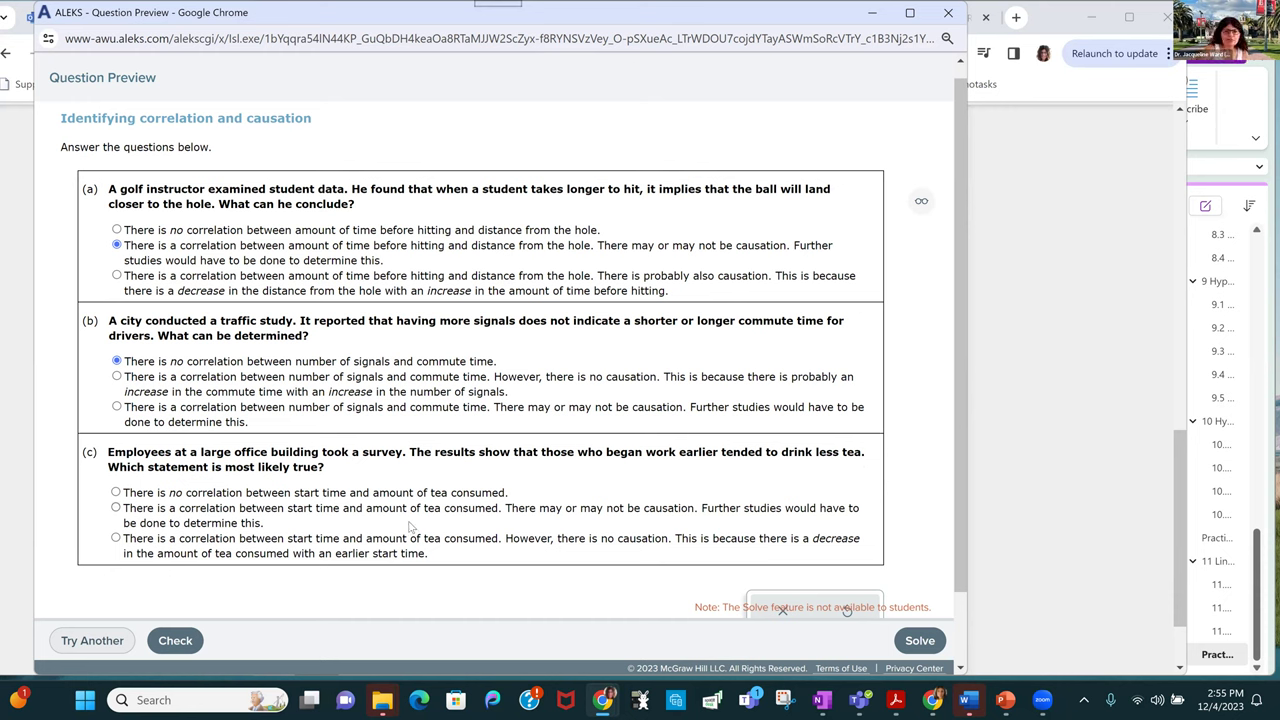
click(116, 508)
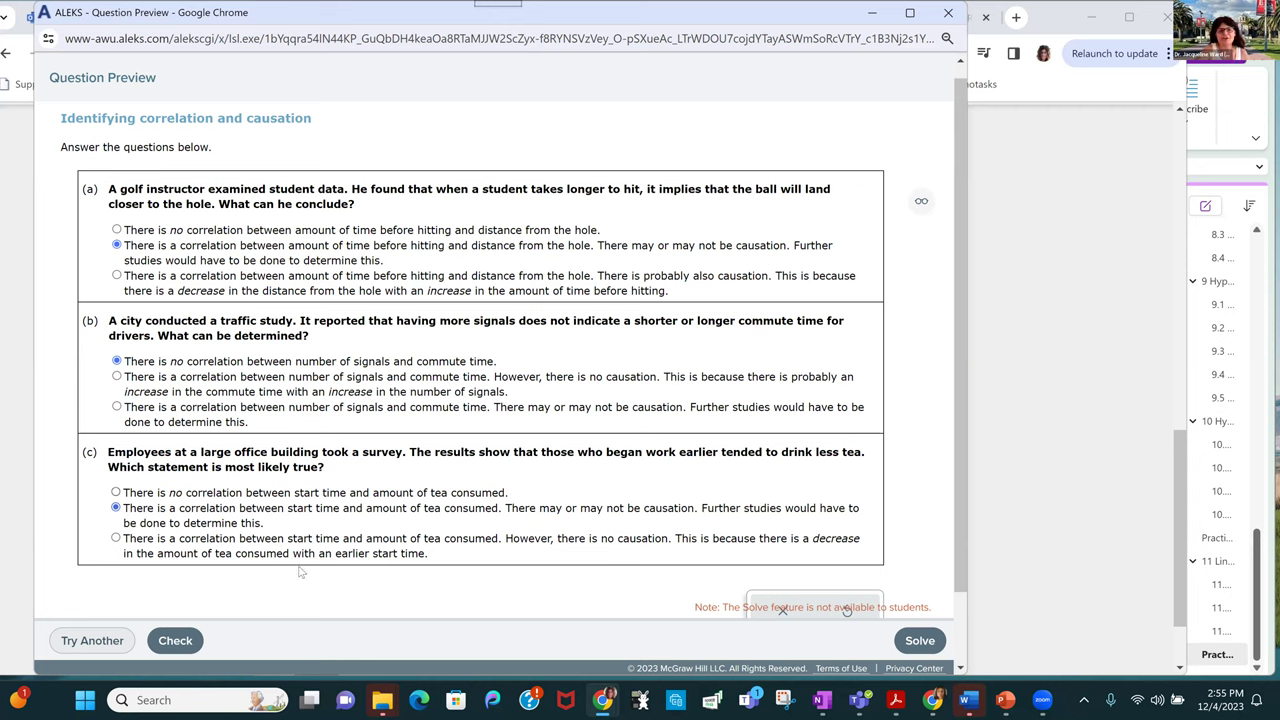
click(178, 643)
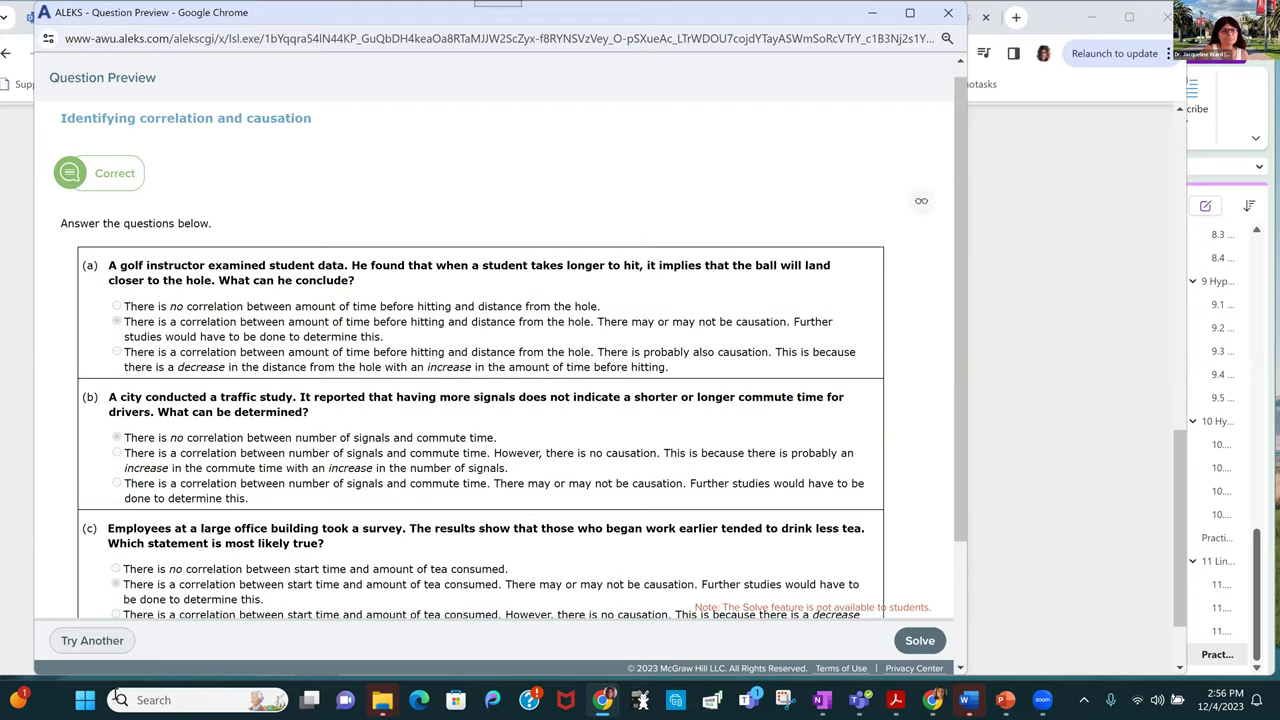
Load a new set, answer (a) possible causation and (c) no correlation for pool stays, then check.
click(92, 640)
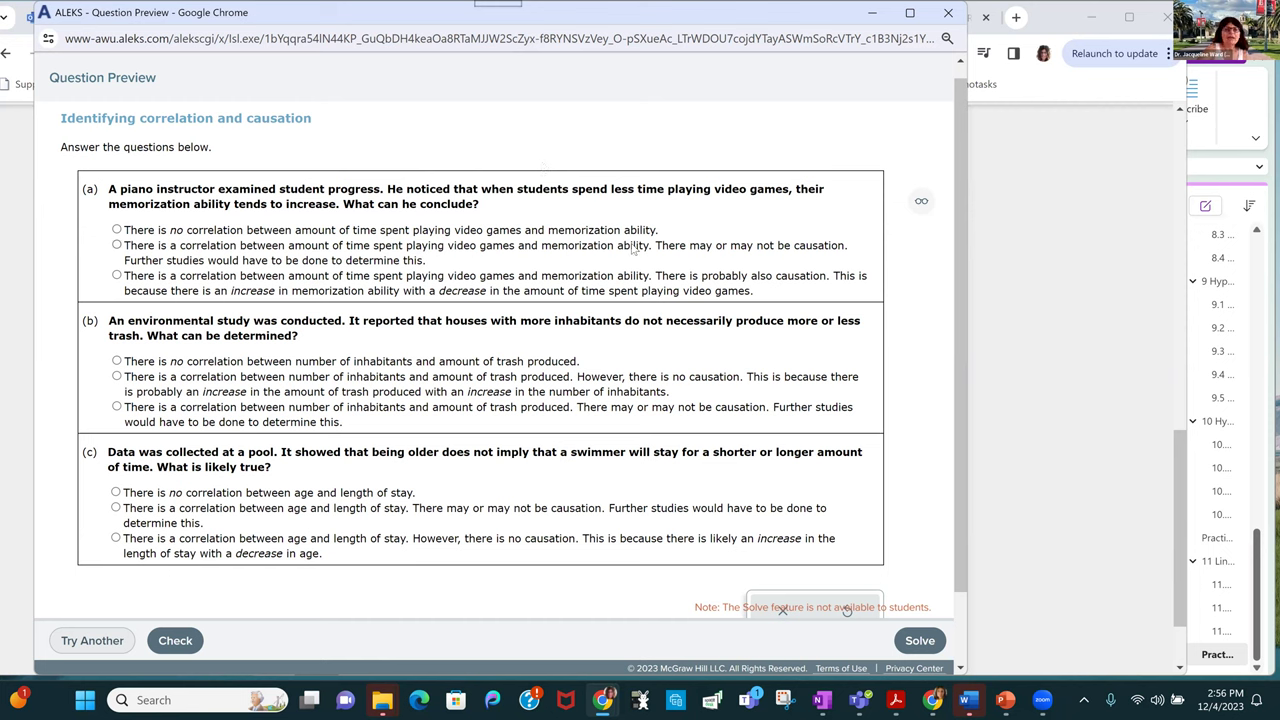
click(117, 245)
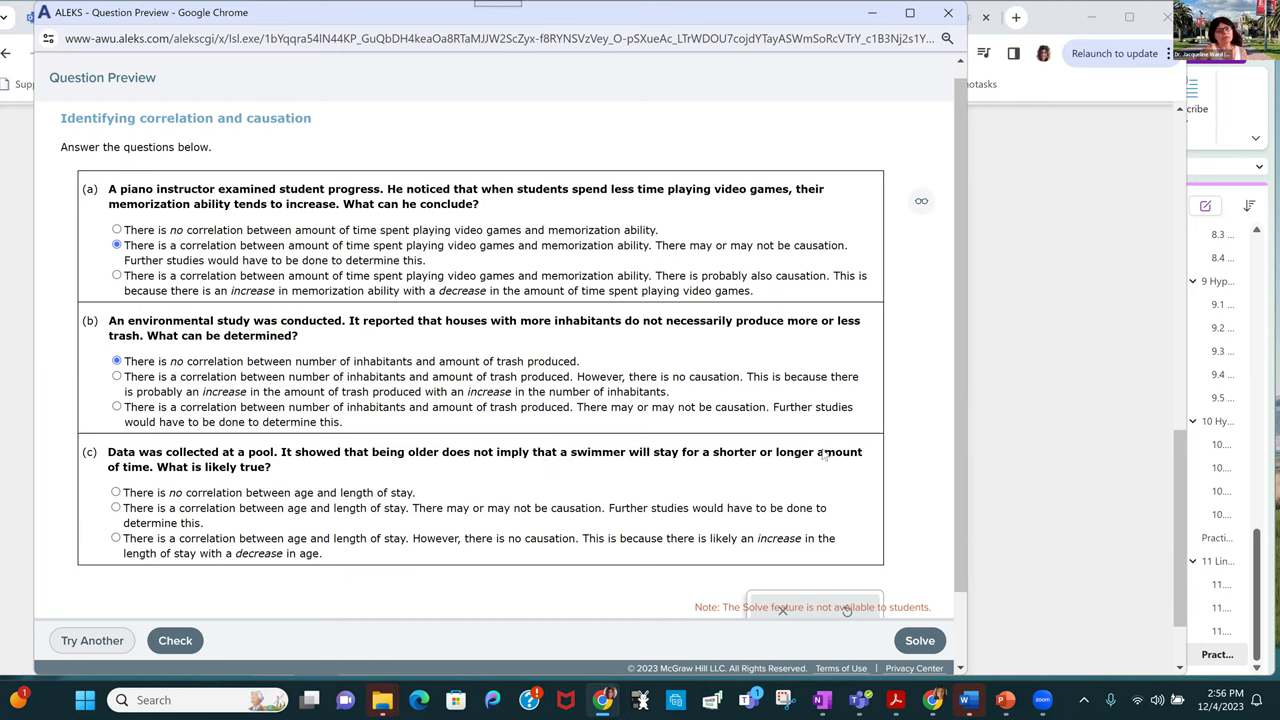
click(115, 493)
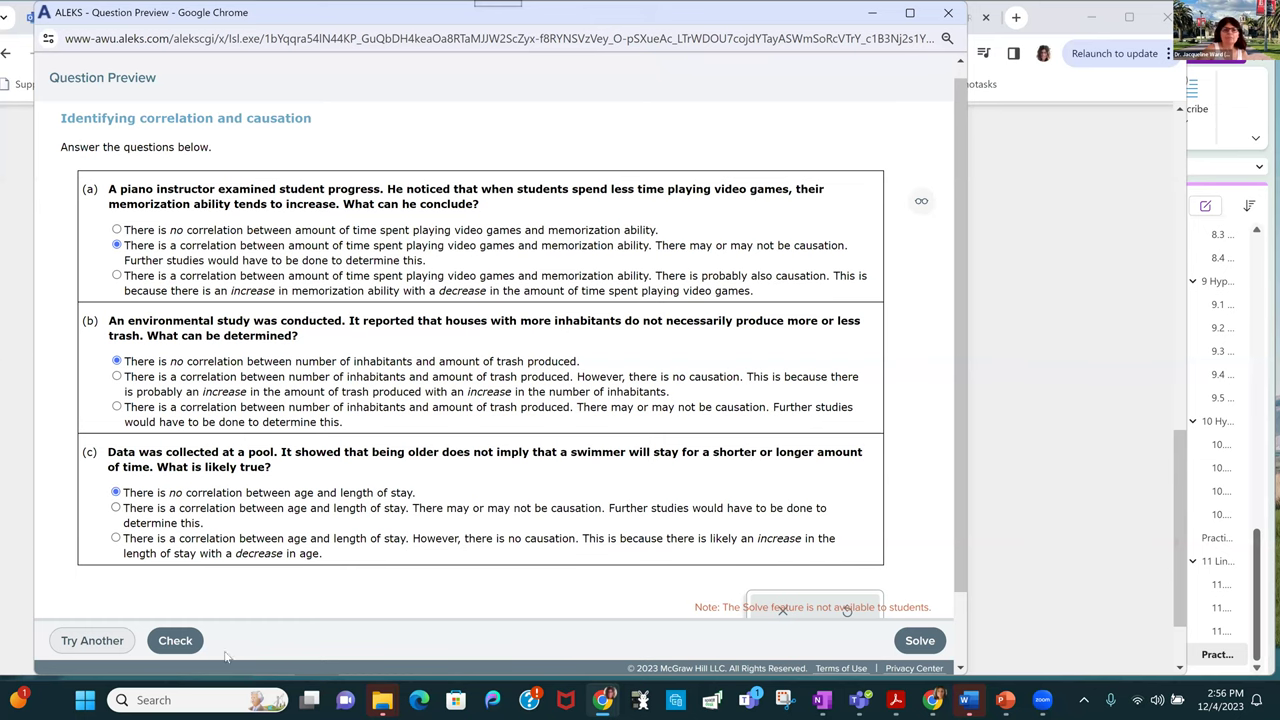
click(172, 645)
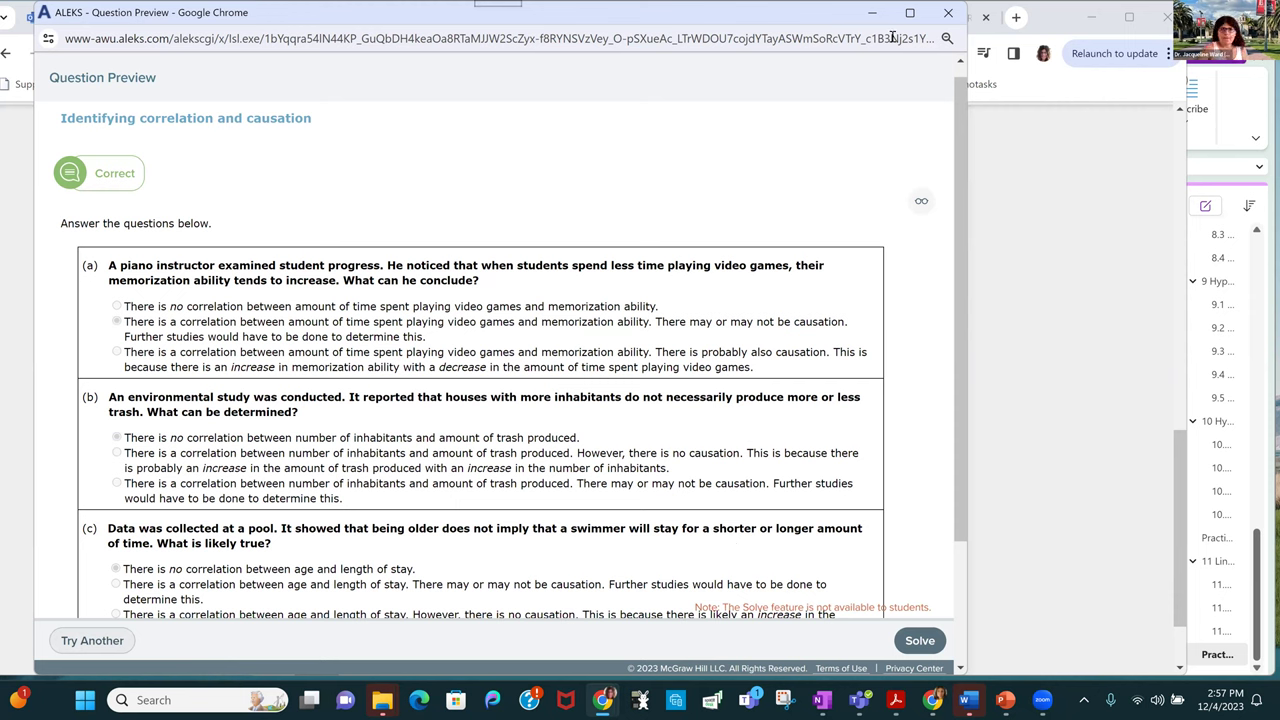
Close the preview and open question 23 on the birthrate and life-expectancy regression slope.
click(948, 13)
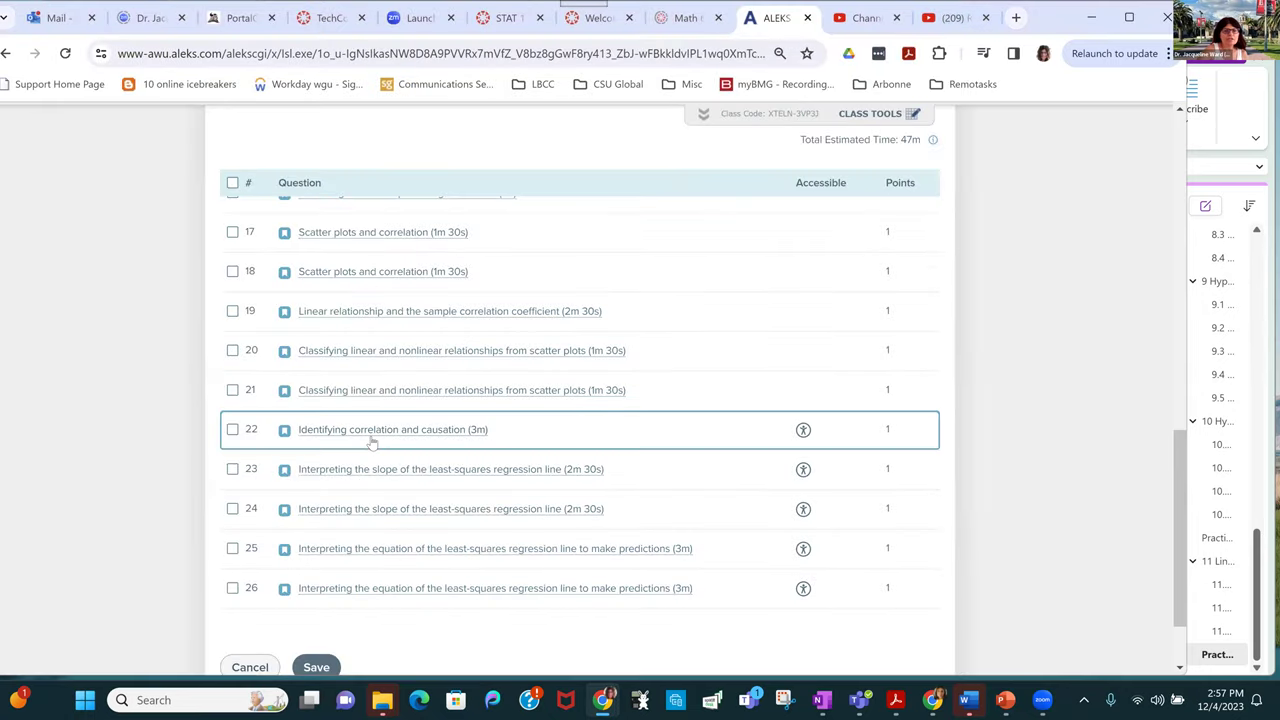
click(572, 468)
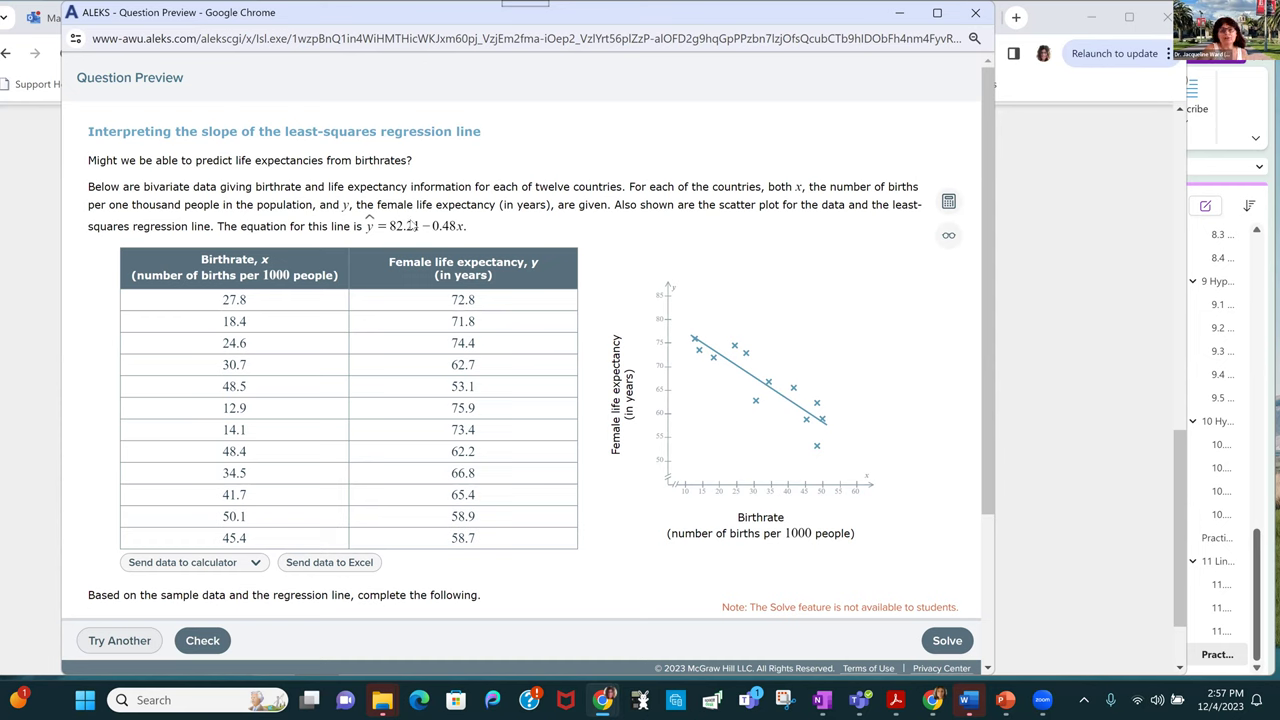
scroll(781, 362, down, 1)
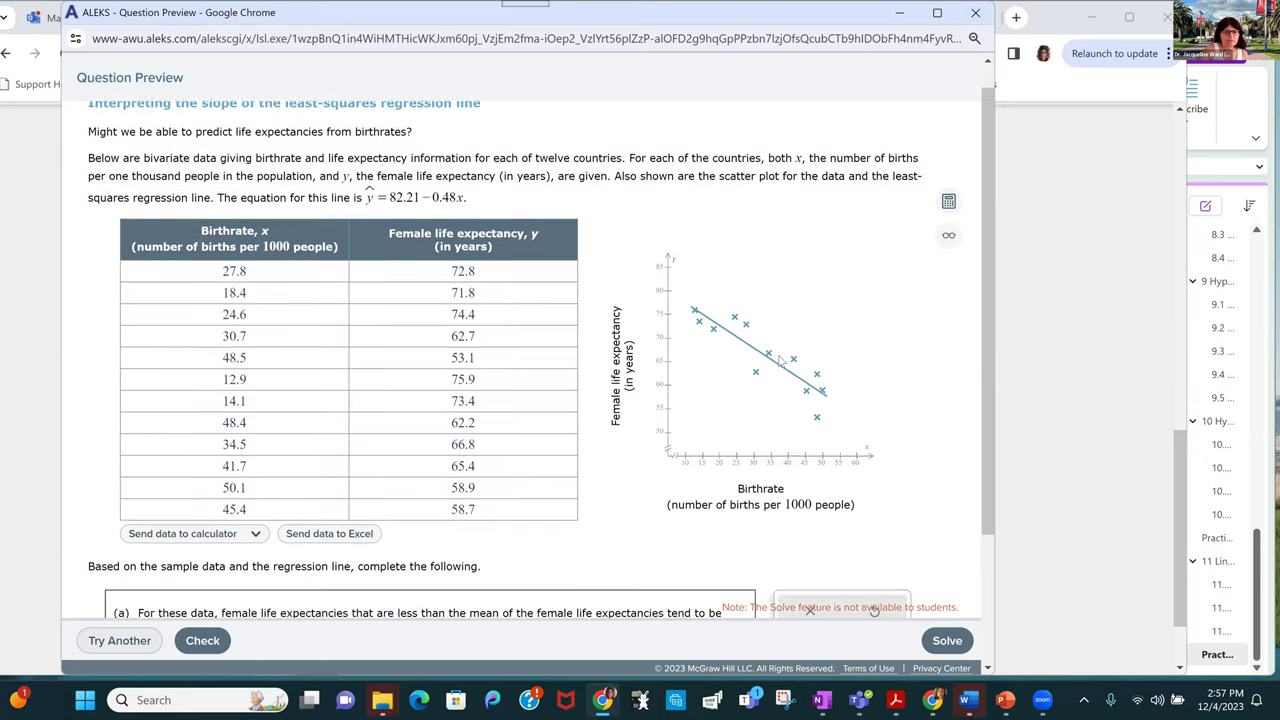
scroll(781, 362, down, 3)
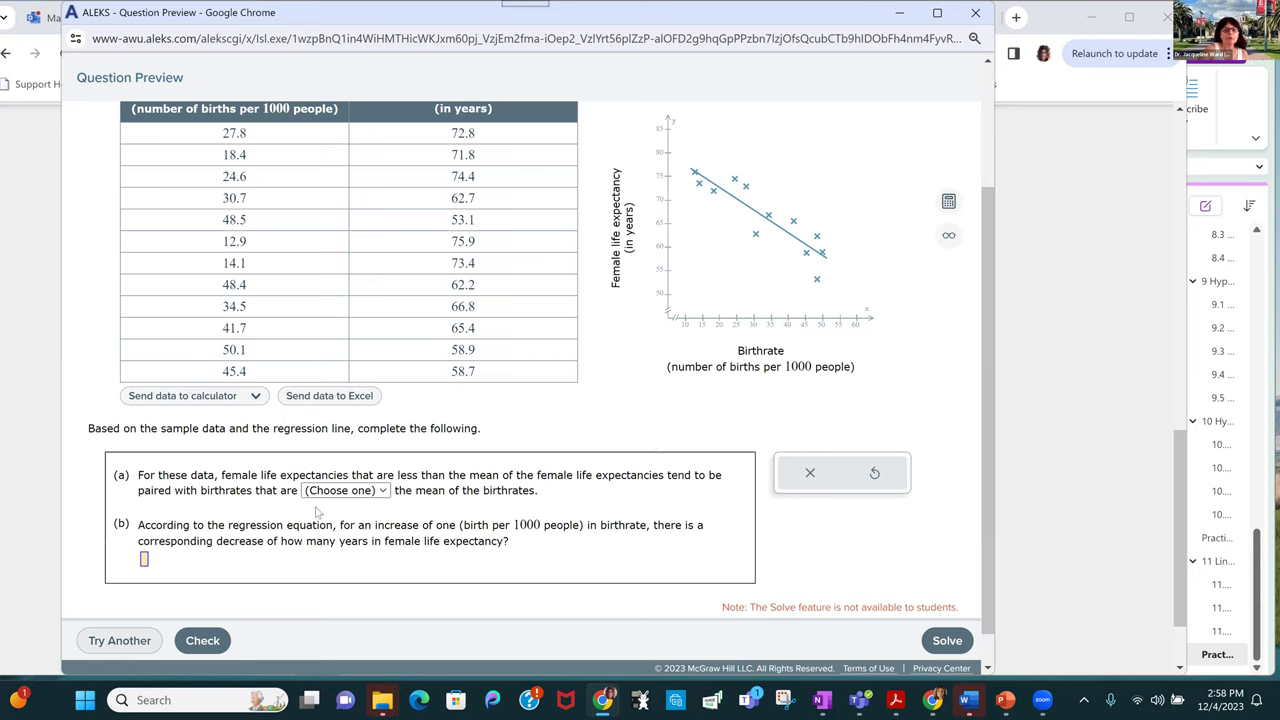
Check the part (a) choices, then switch the birthrate question to explanation view.
click(368, 492)
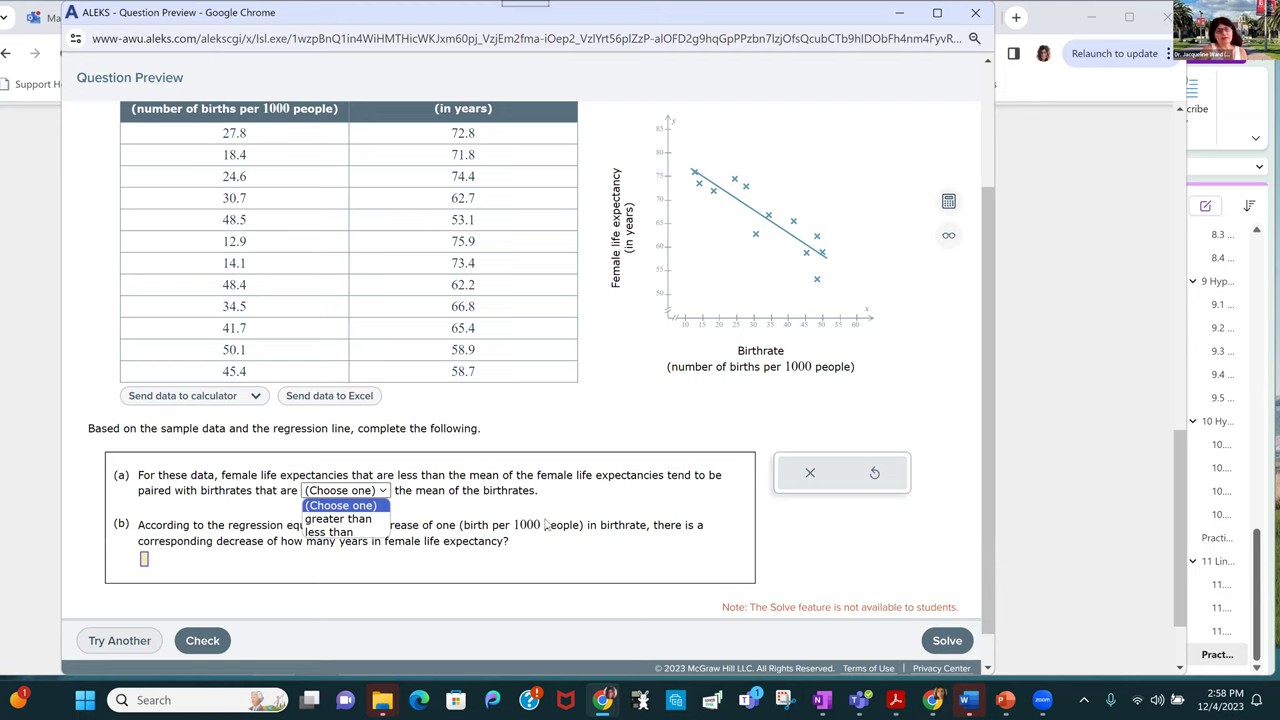
click(948, 236)
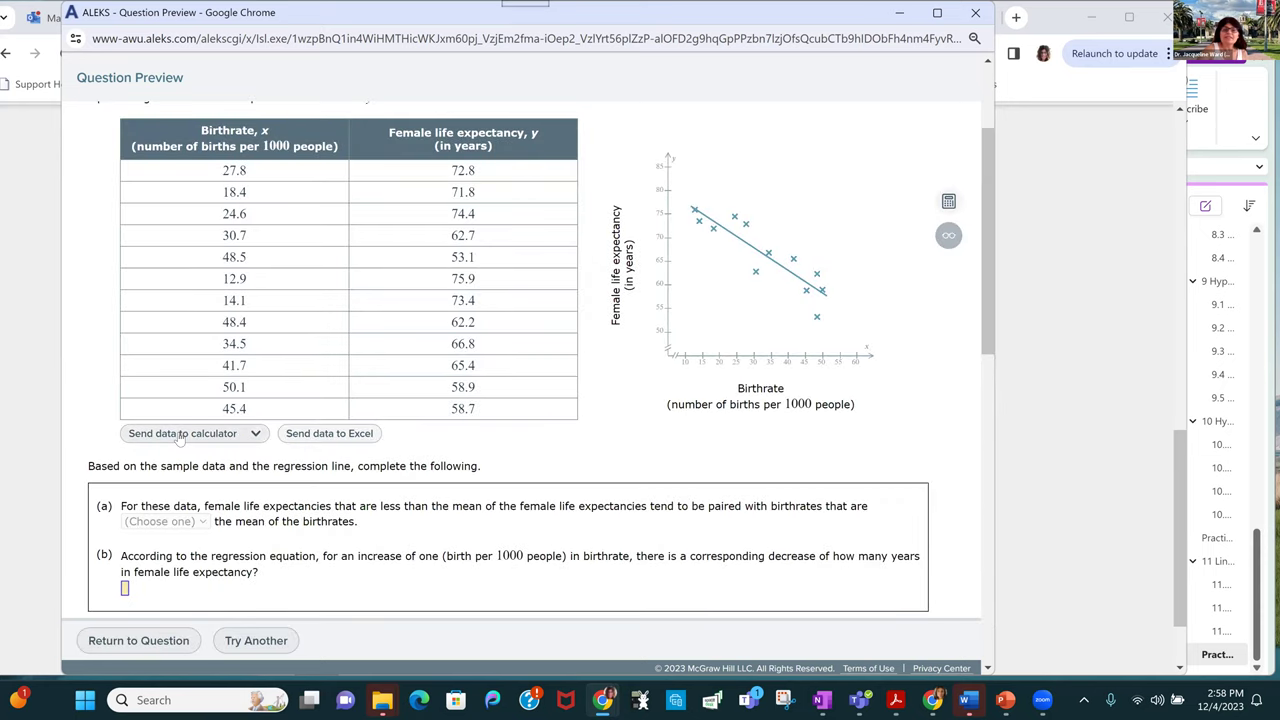
click(181, 433)
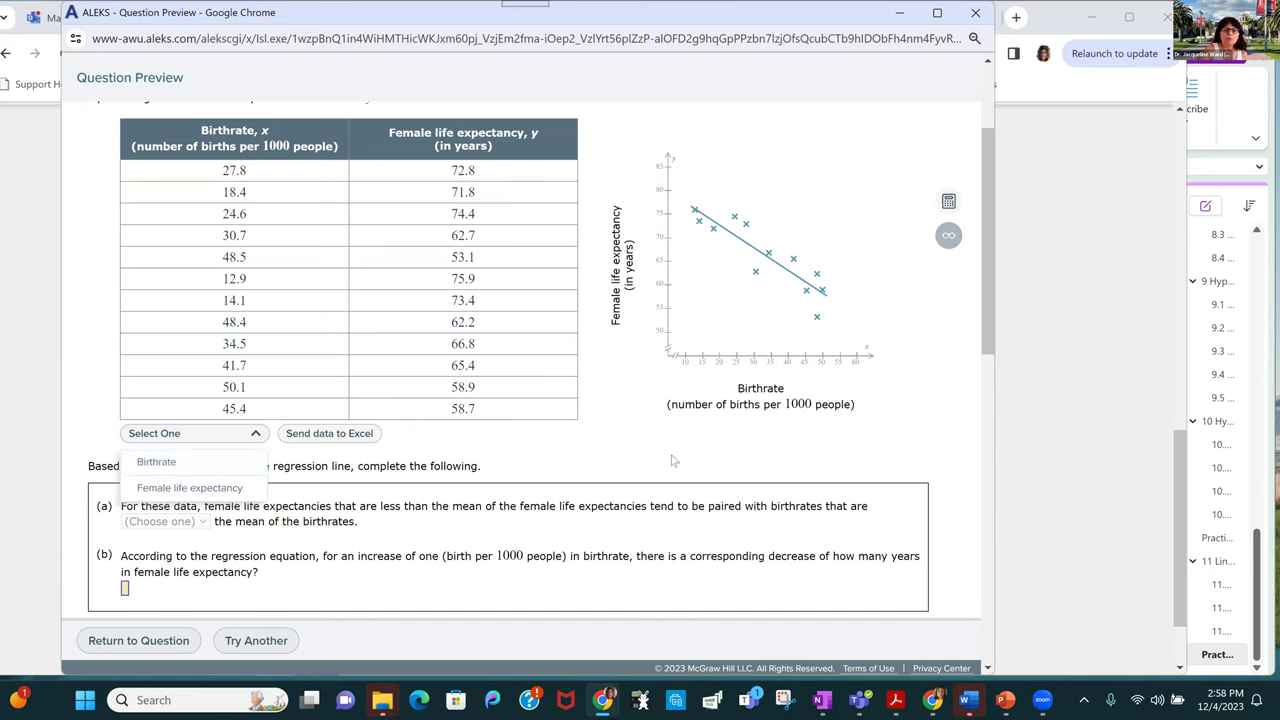
click(675, 460)
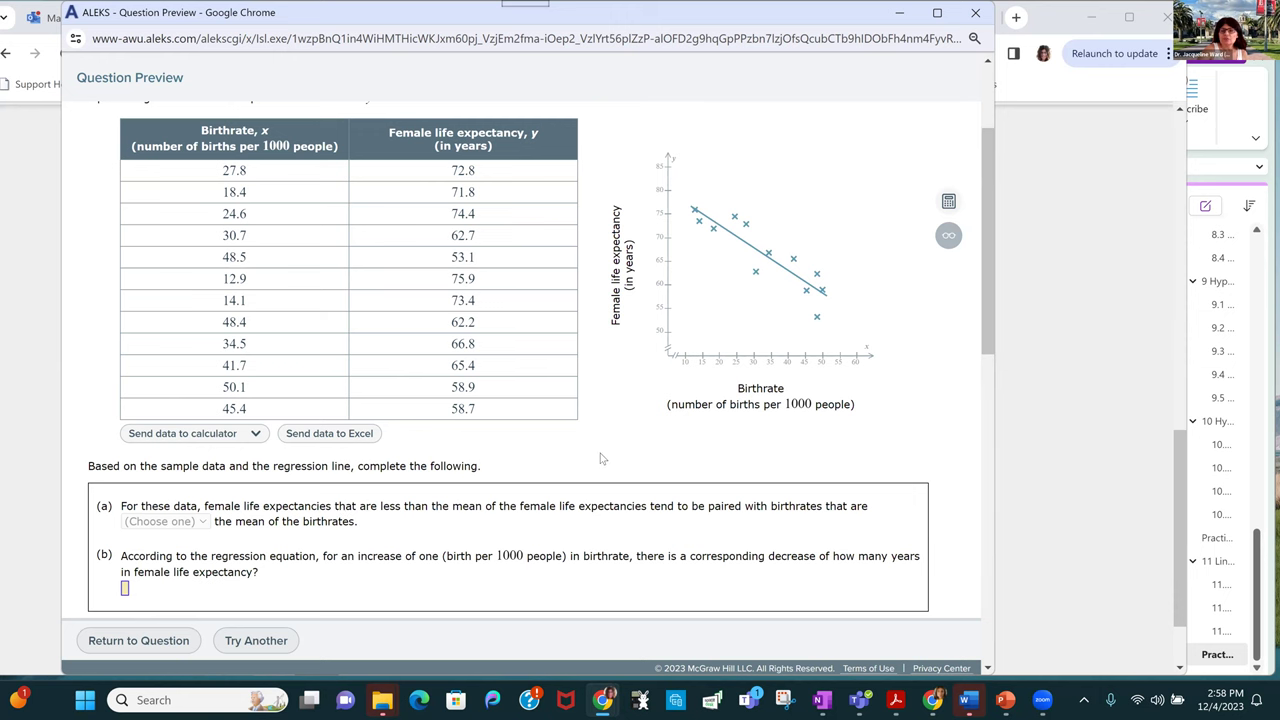
scroll(605, 454, down, 1)
scroll(718, 453, down, 3)
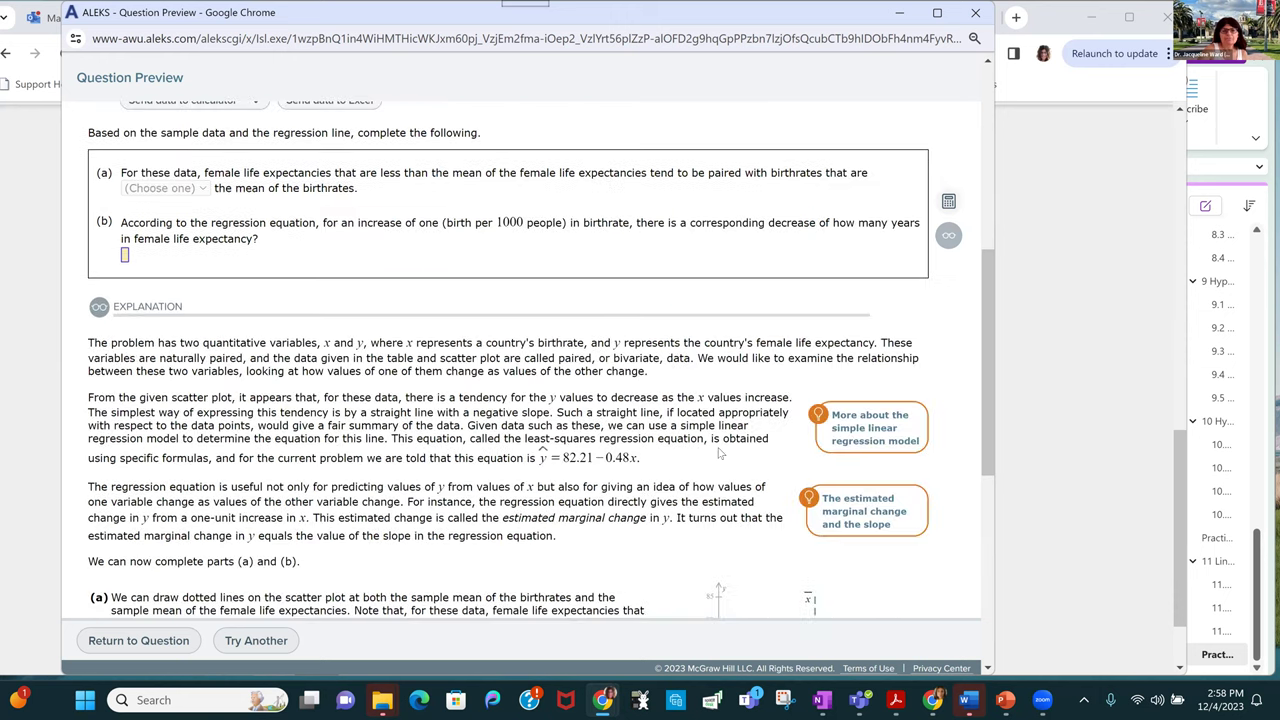
scroll(718, 453, down, 5)
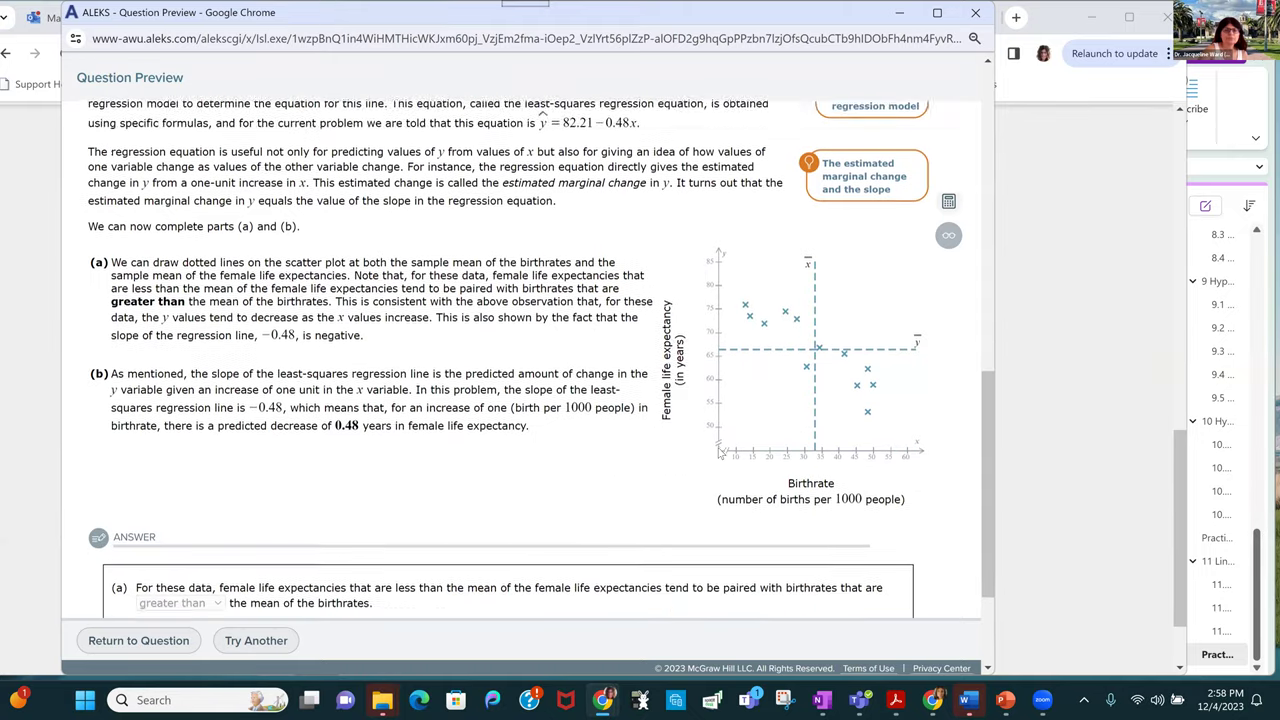
scroll(718, 453, up, 2)
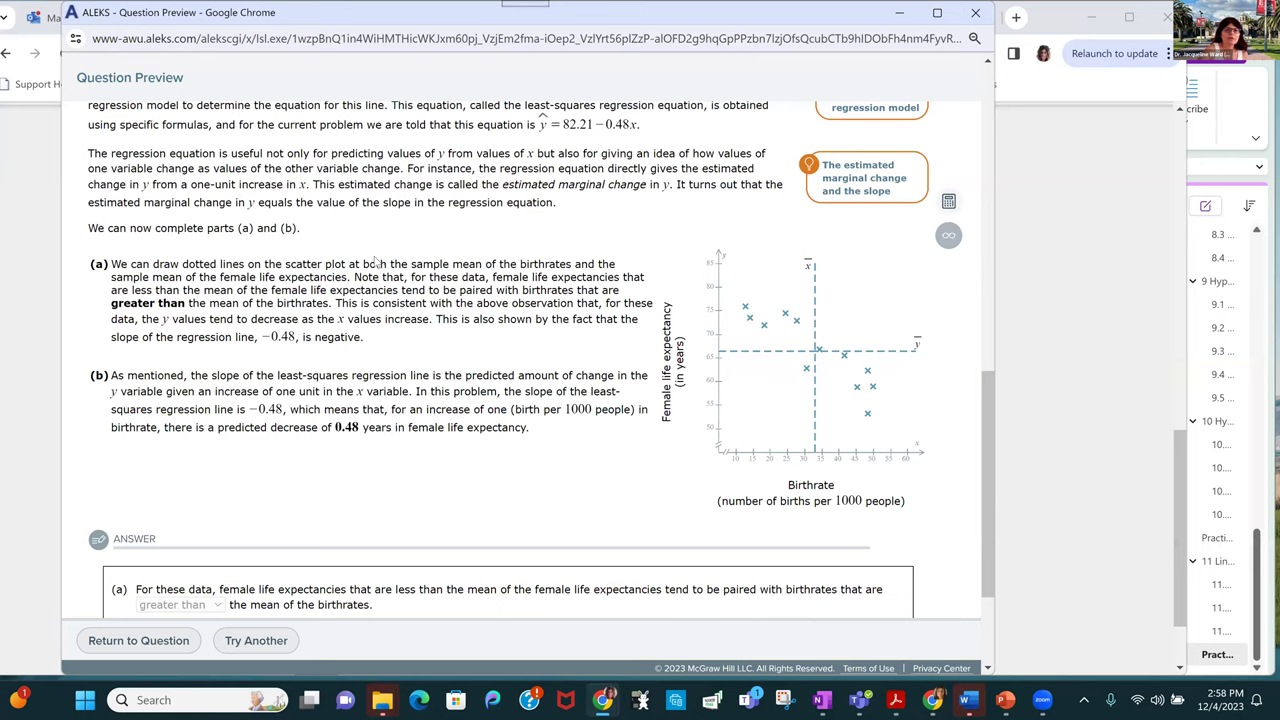
scroll(375, 261, up, 10)
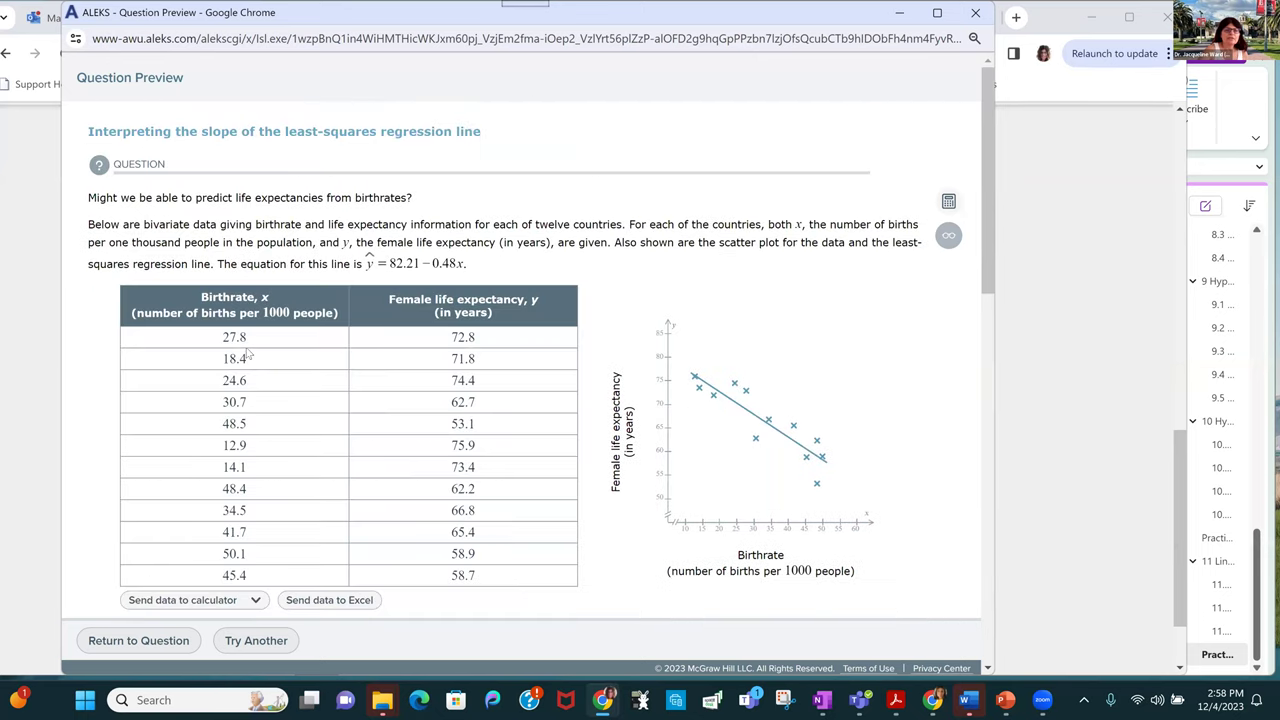
Send the Birthrate data to the calculator and compute its mean, 33.091666667.
scroll(172, 545, down, 1)
click(183, 518)
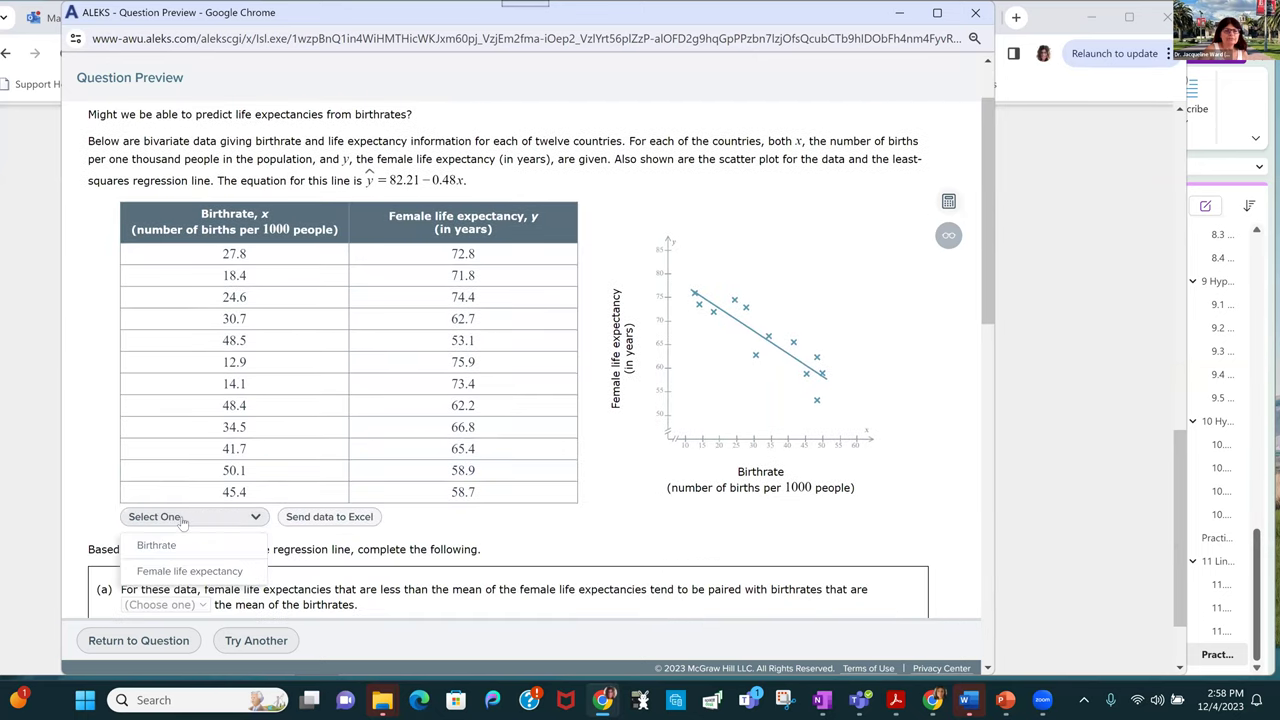
click(186, 550)
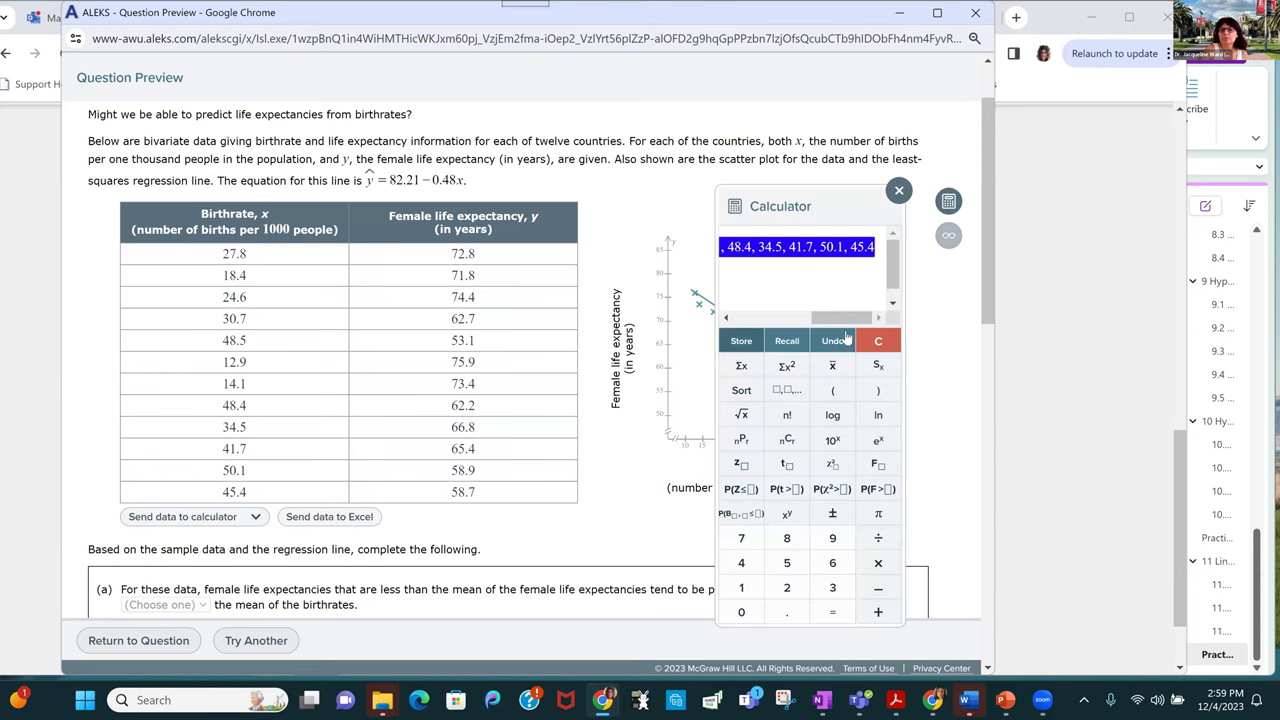
click(833, 367)
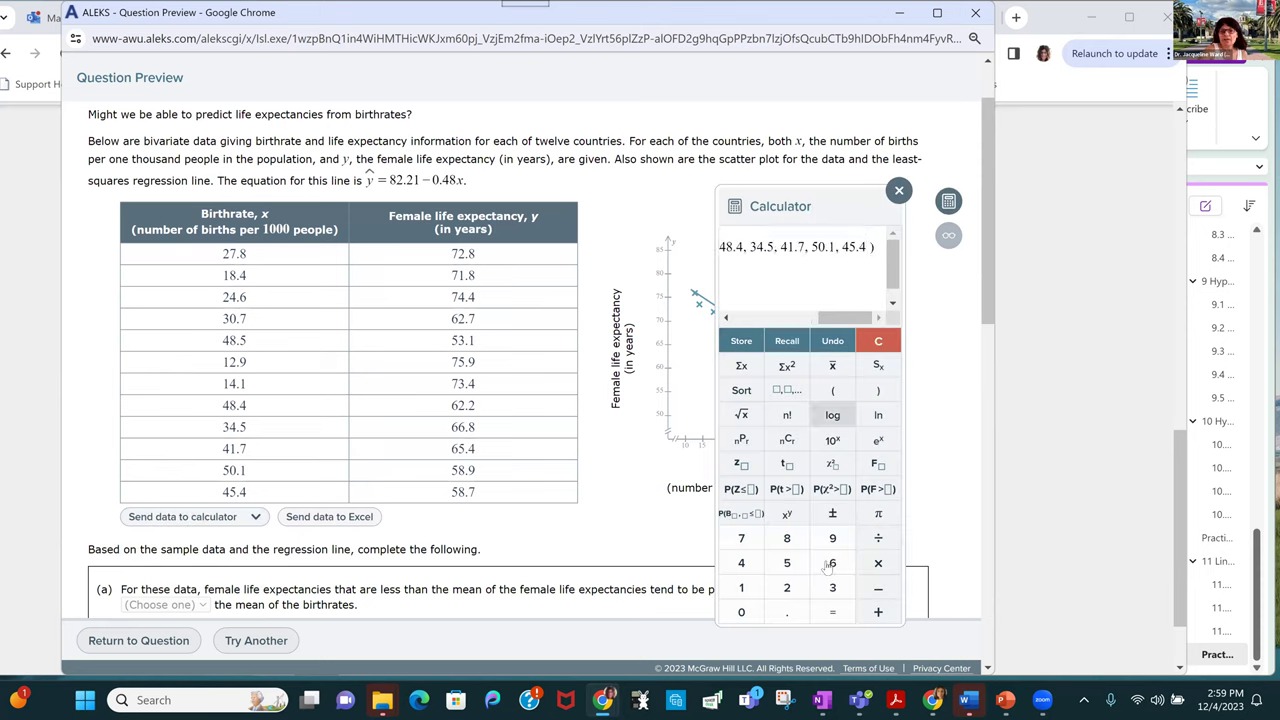
click(832, 612)
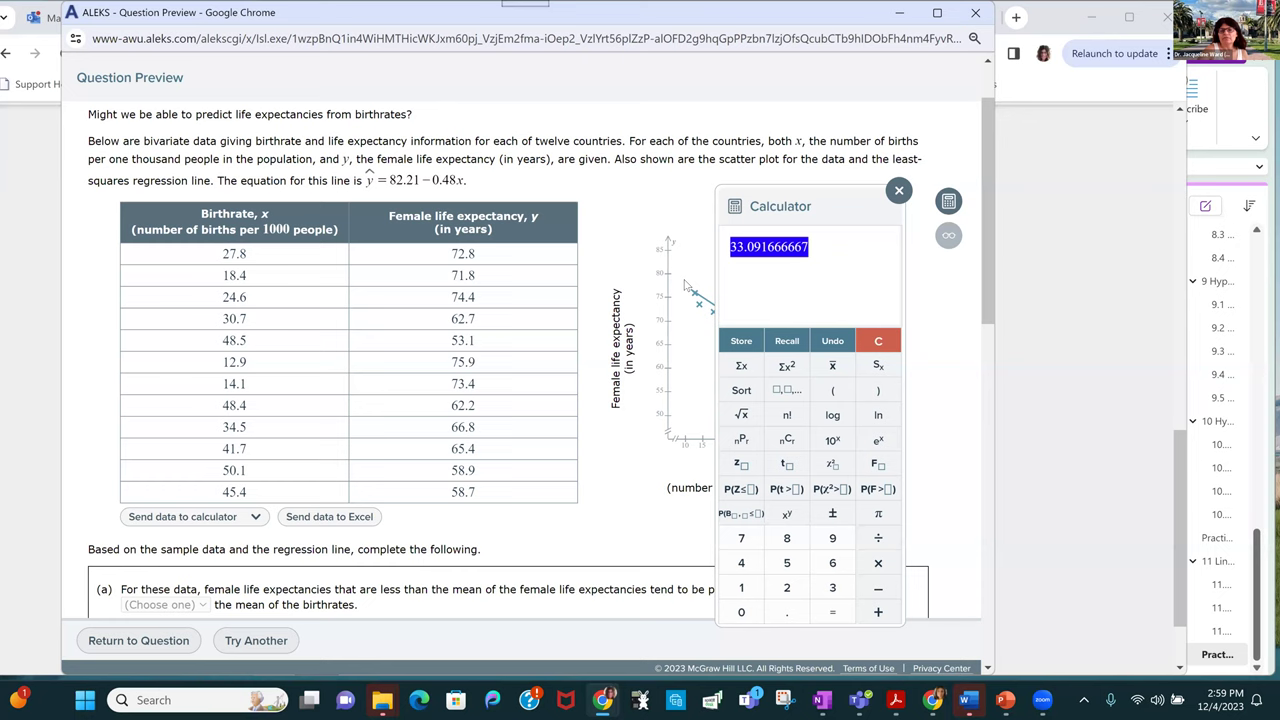
Compute the mean female life expectancy, 66.341666667, and close the calculator.
scroll(618, 294, down, 5)
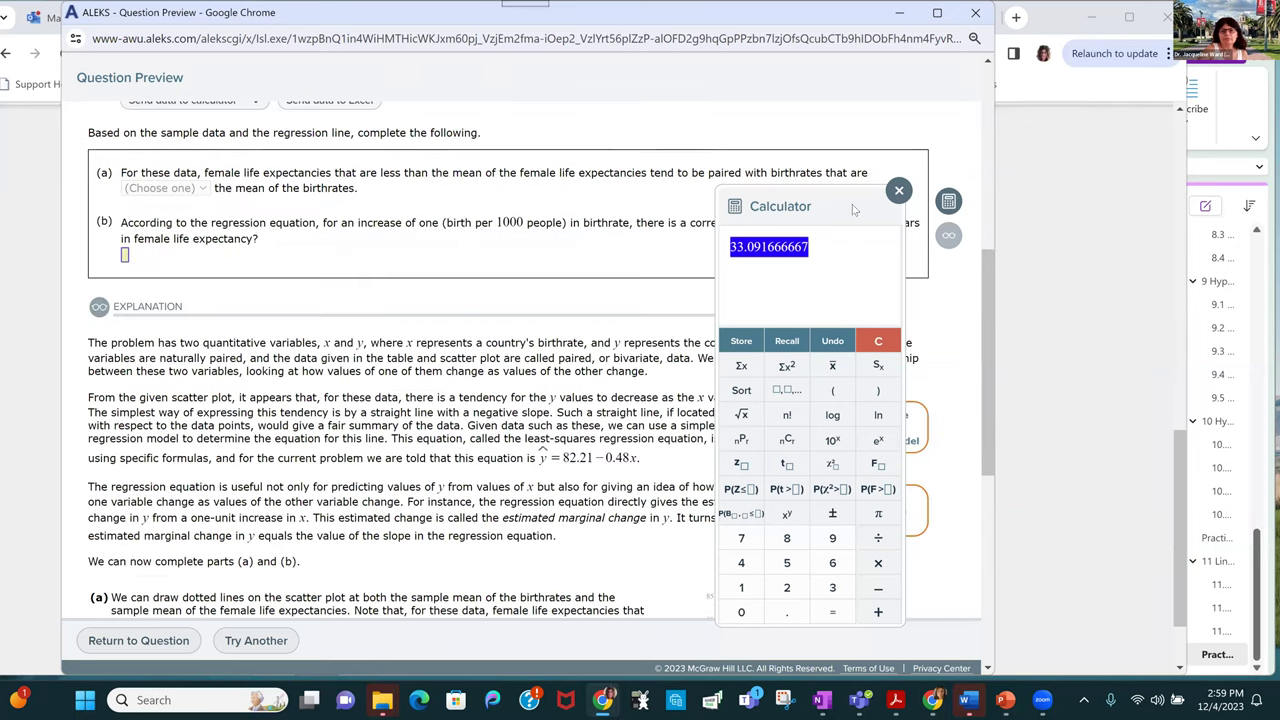
drag(853, 209, 532, 161)
scroll(829, 514, down, 1)
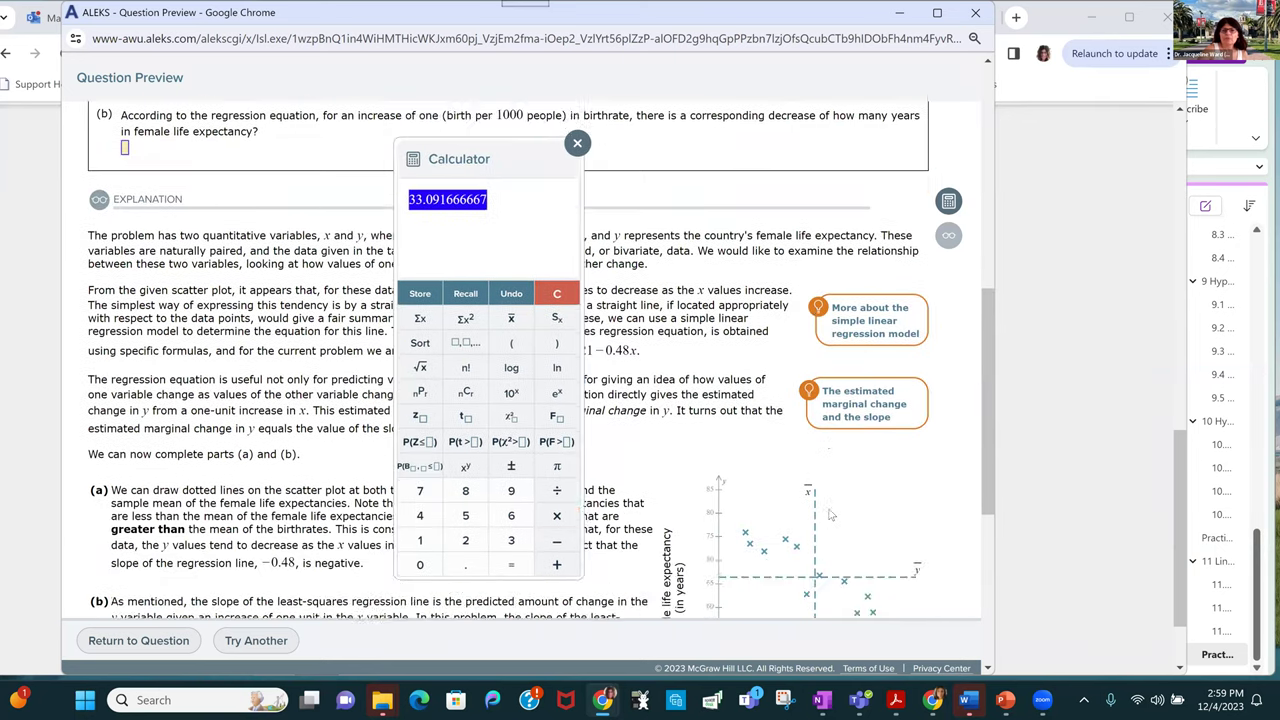
scroll(829, 514, down, 2)
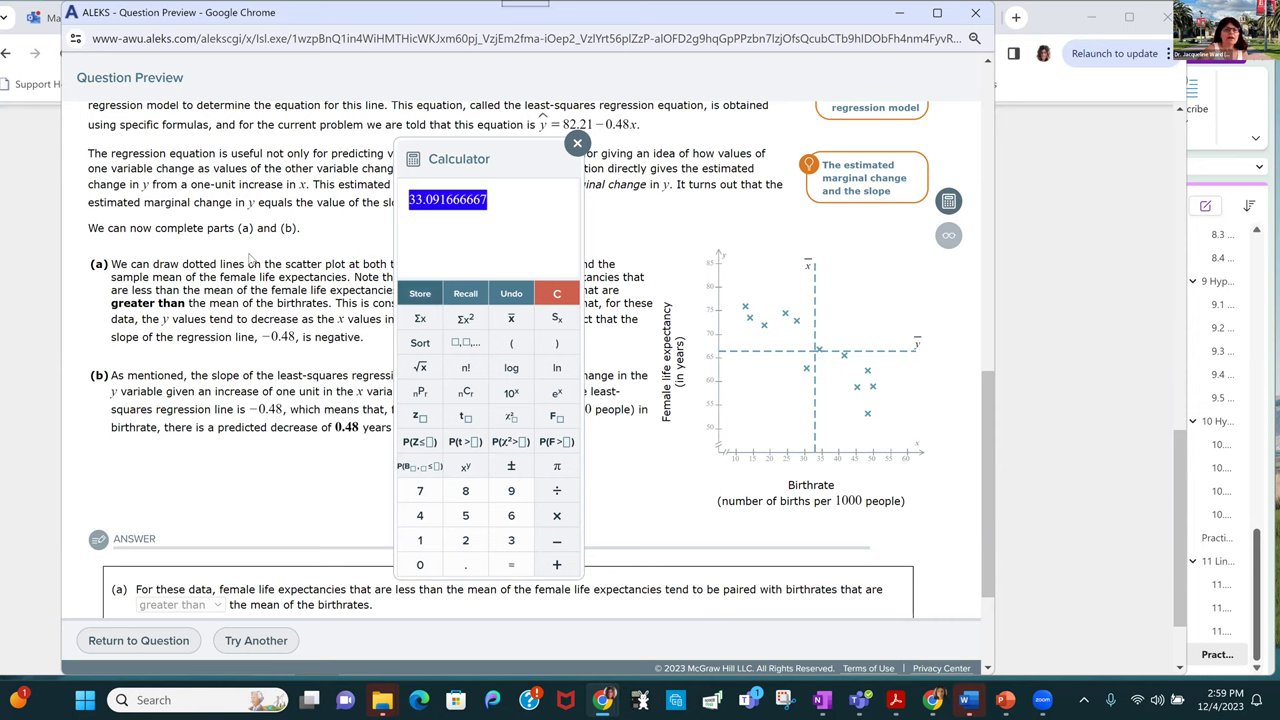
scroll(244, 252, up, 1)
scroll(244, 252, up, 4)
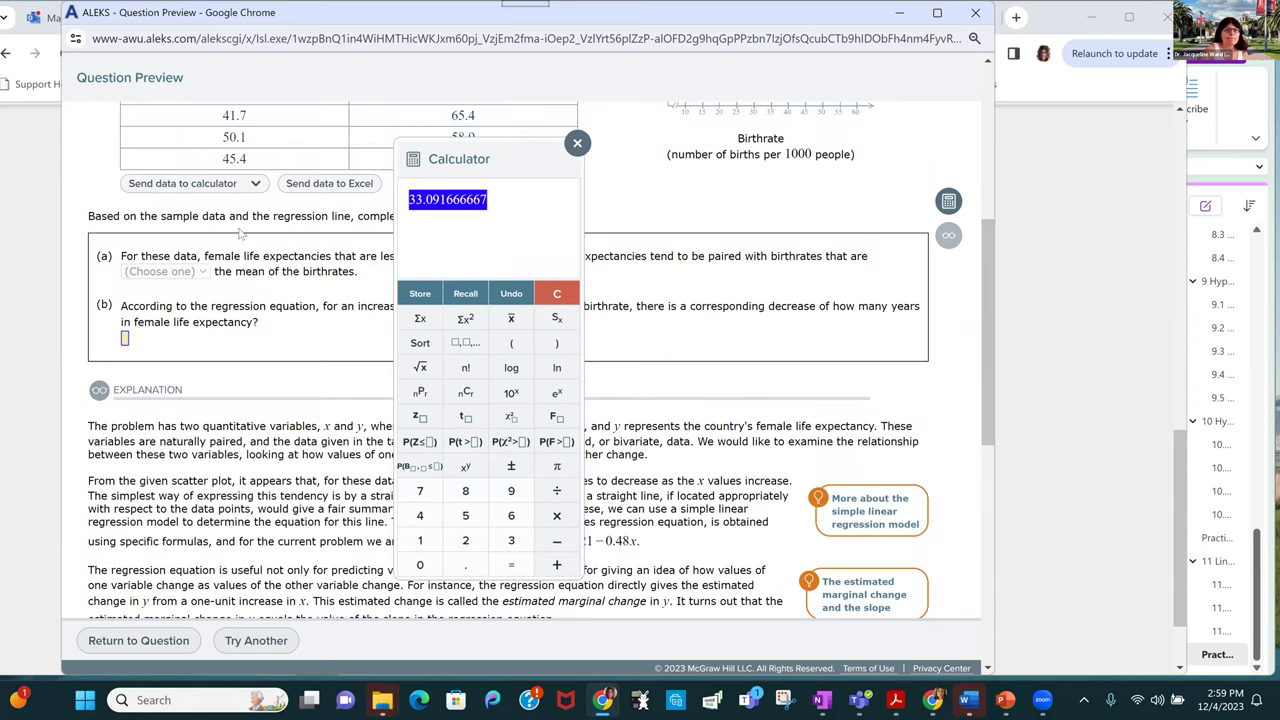
click(220, 192)
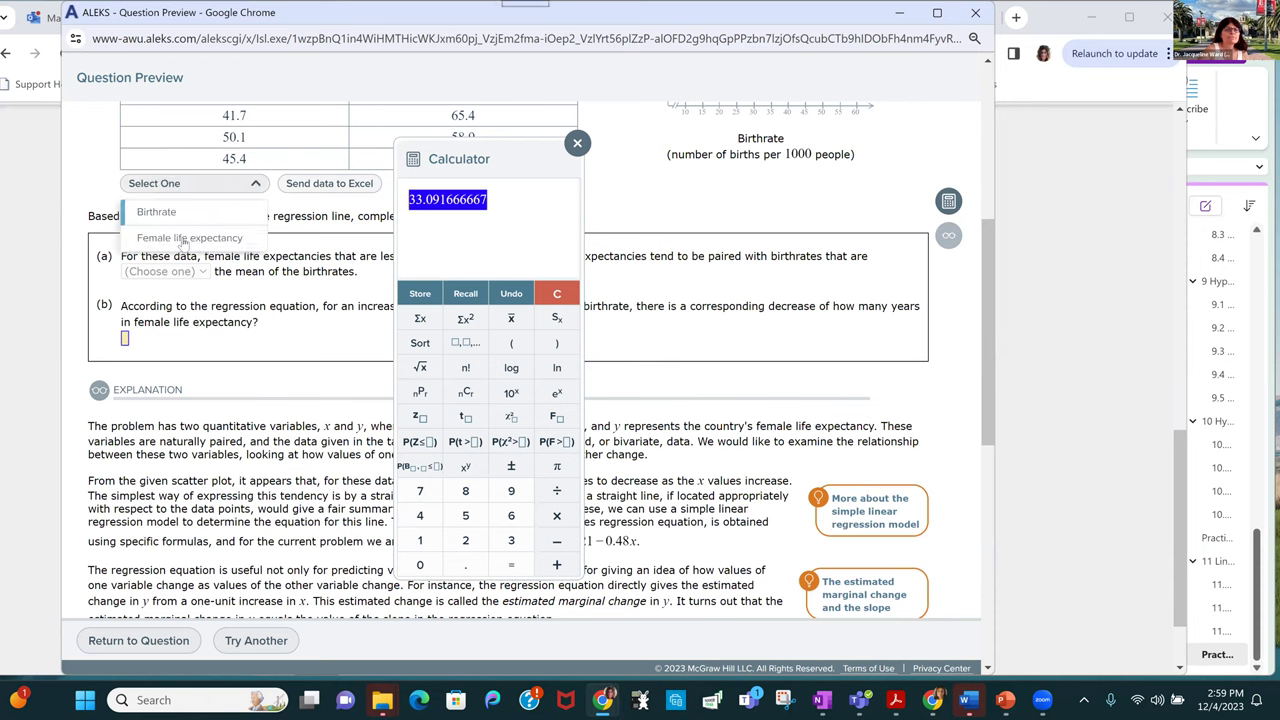
click(186, 242)
click(511, 318)
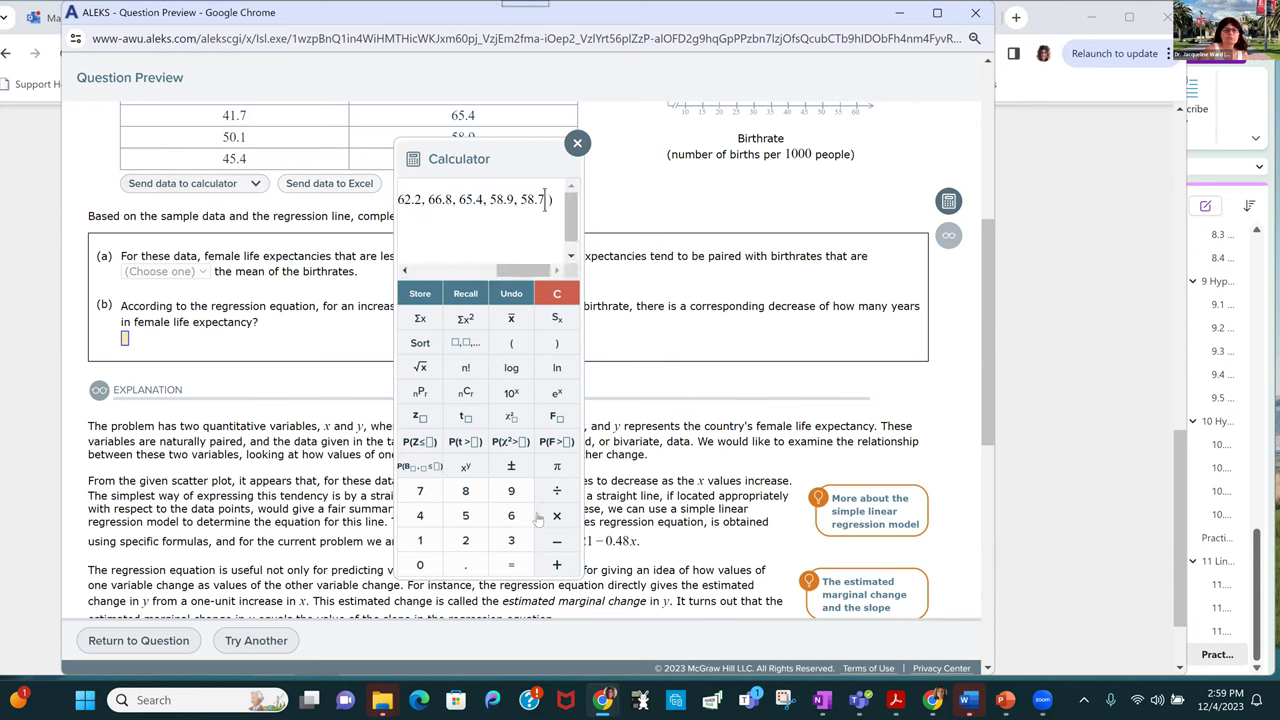
click(510, 566)
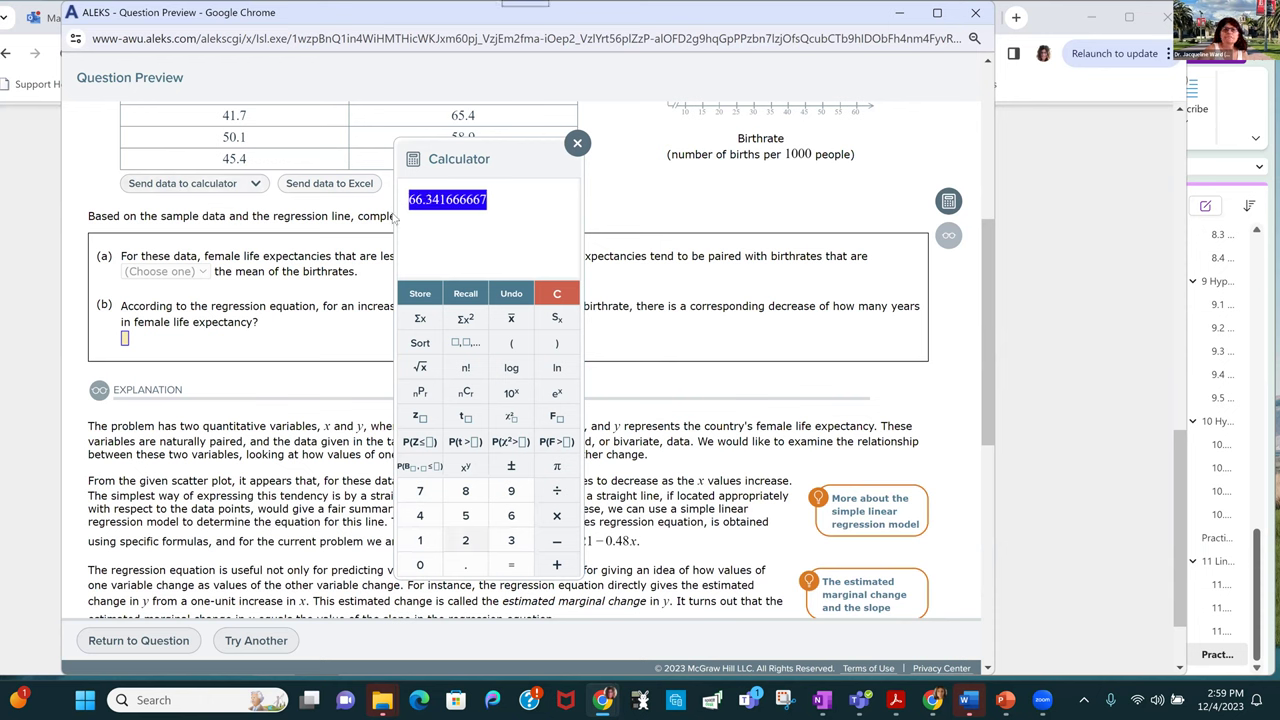
scroll(743, 253, down, 3)
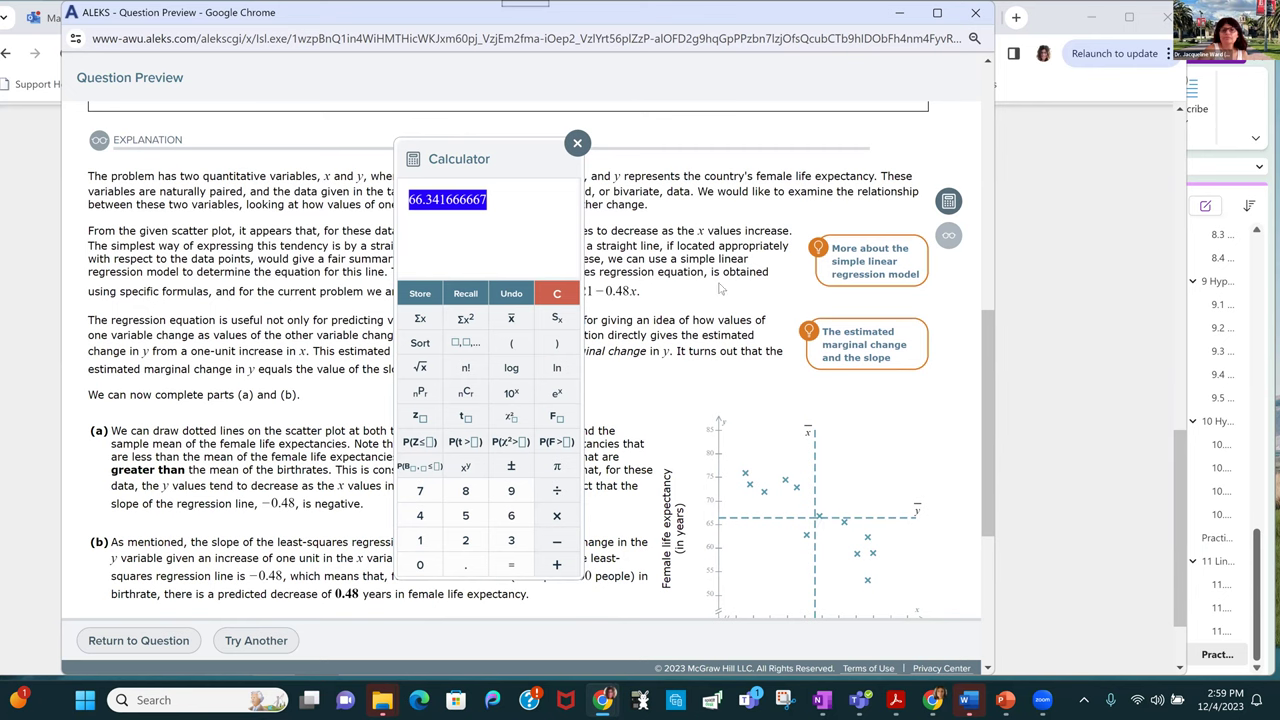
click(576, 145)
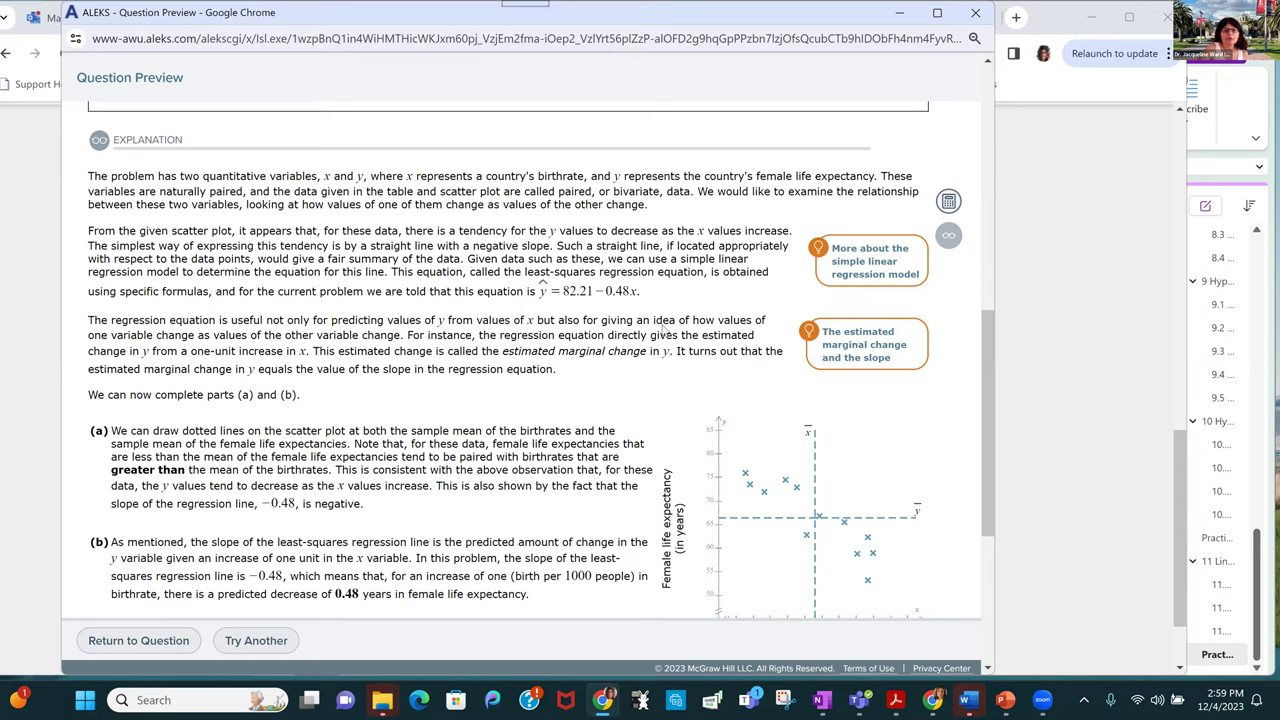
scroll(663, 335, down, 3)
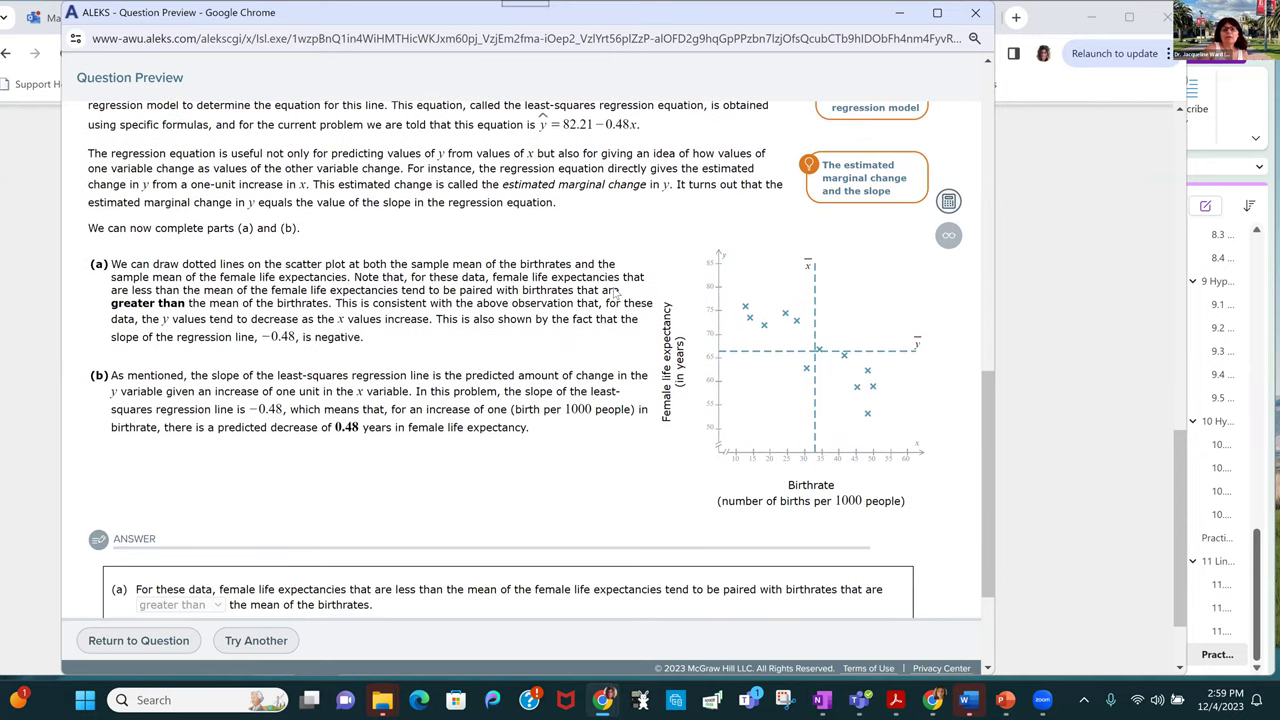
scroll(440, 398, down, 1)
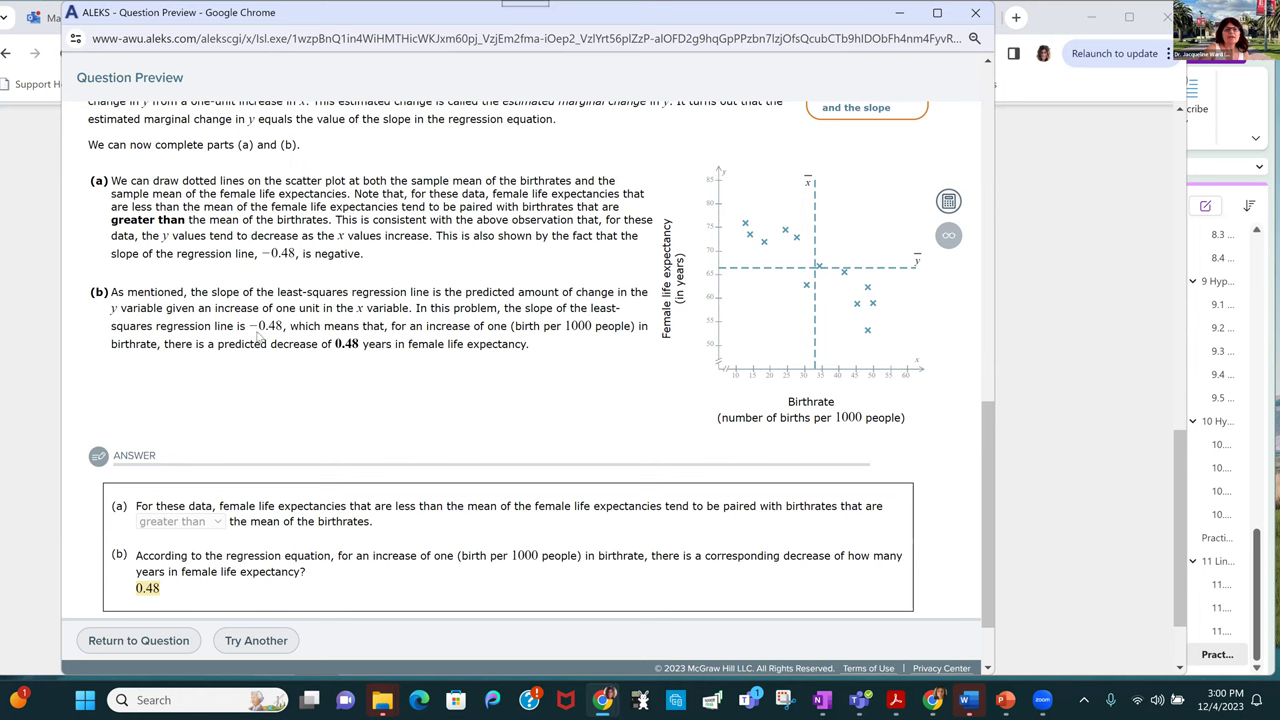
scroll(545, 340, up, 5)
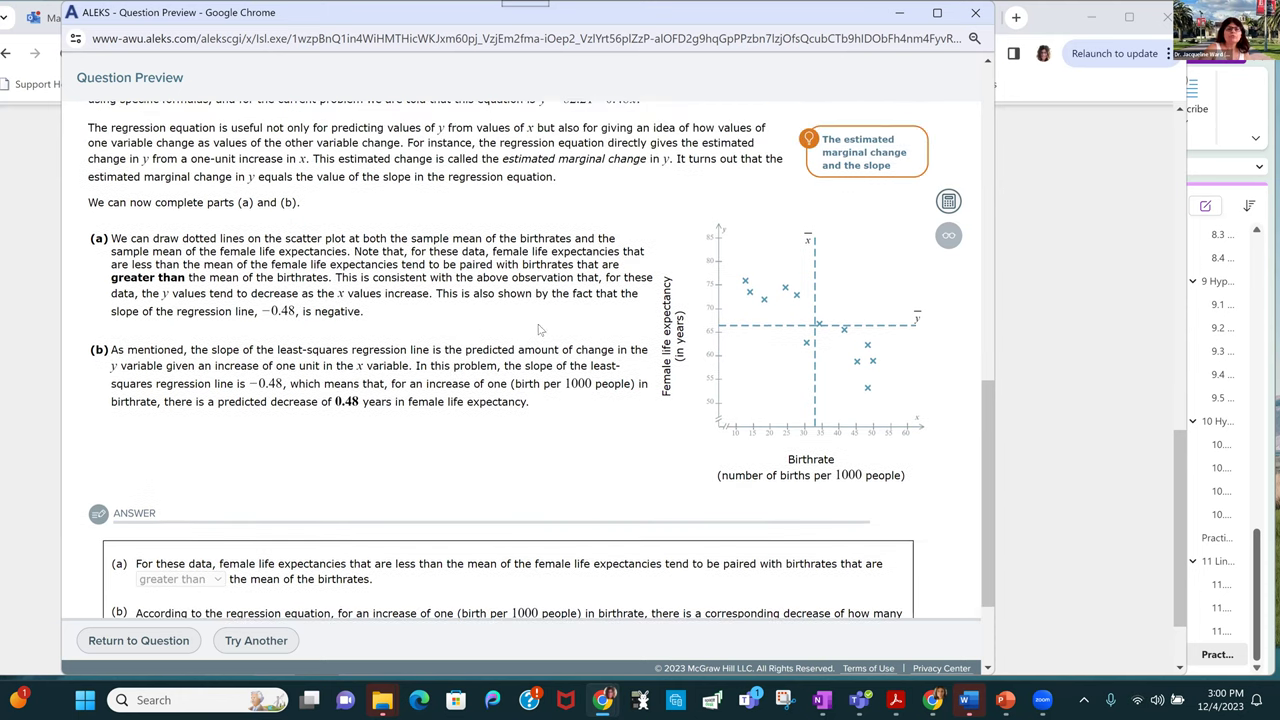
scroll(545, 342, up, 8)
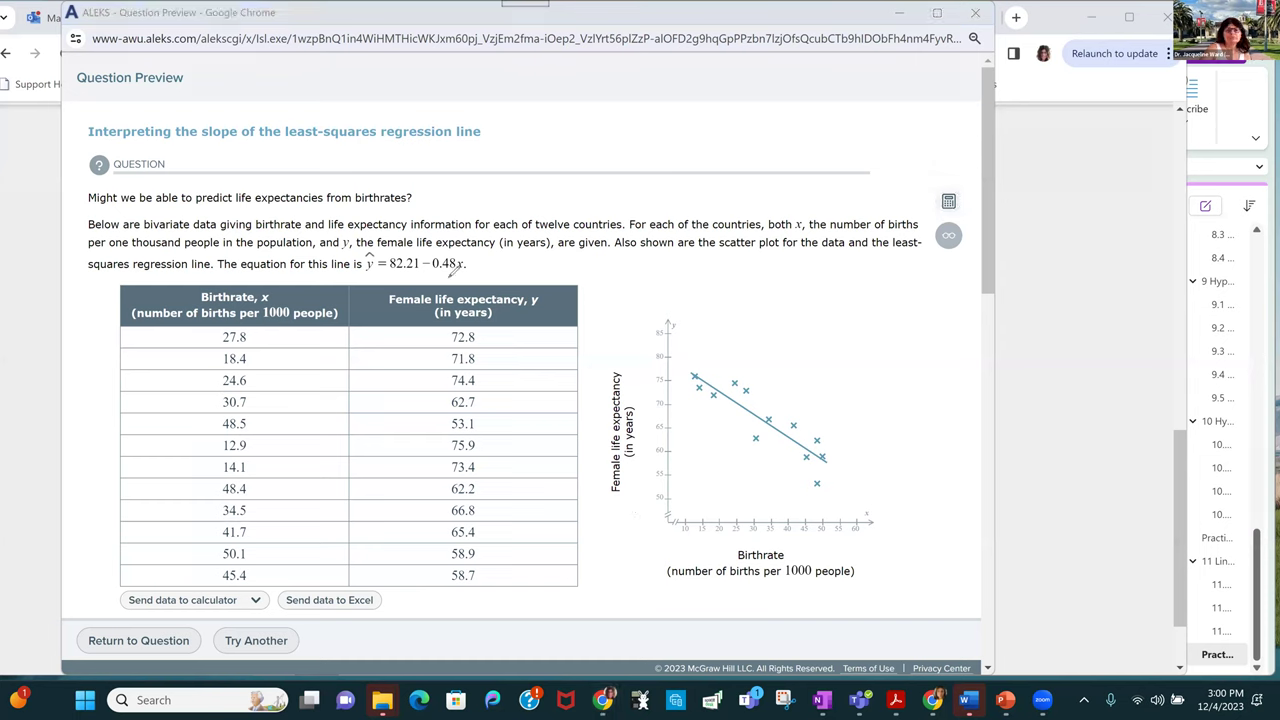
Underline −0.48x in ink and write m = −0.48 = −0.48/1 beside it.
drag(430, 272, 470, 271)
drag(626, 270, 788, 259)
mouse_move(772, 267)
mouse_down()
mouse_move(855, 259)
mouse_move(862, 275)
mouse_move(838, 295)
mouse_up()
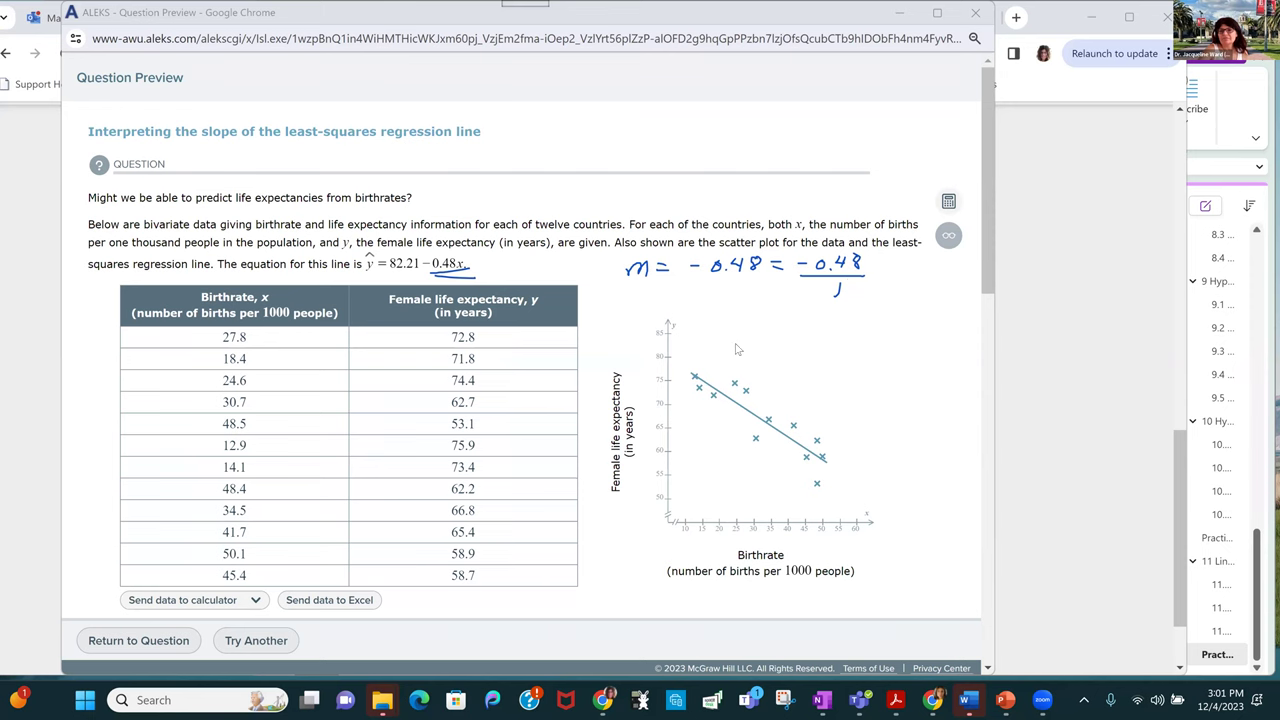
scroll(675, 430, down, 3)
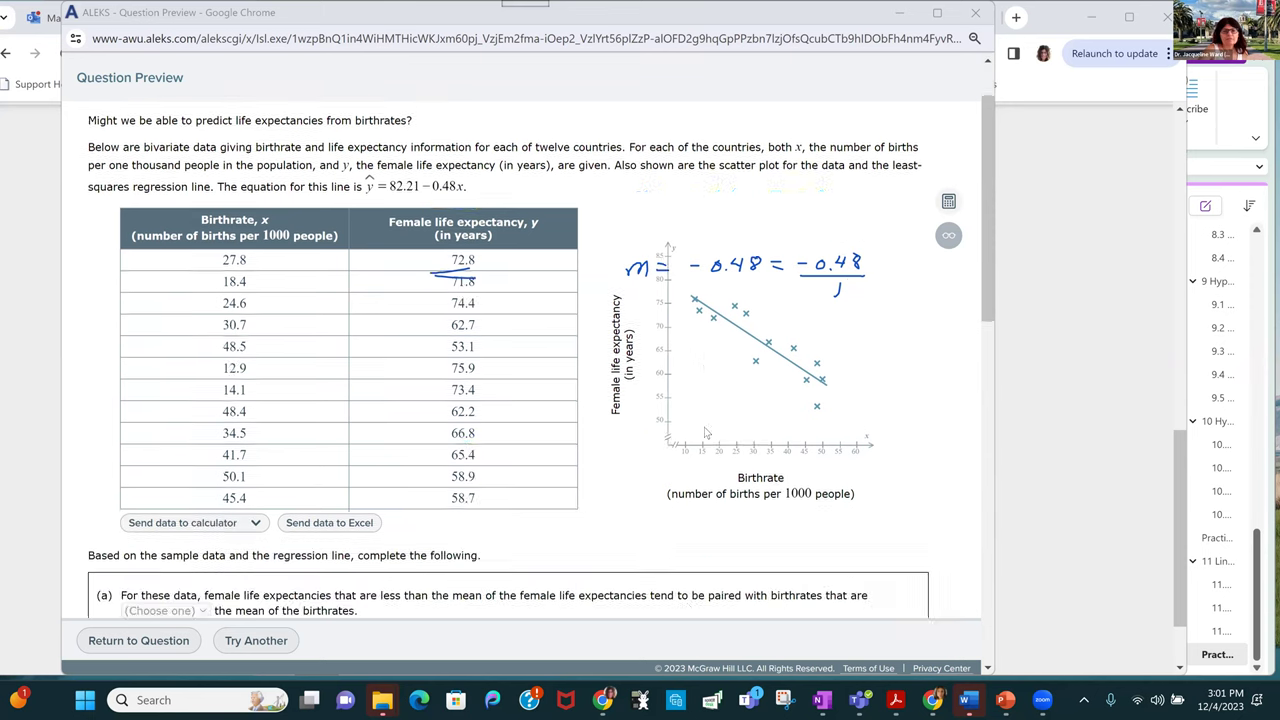
scroll(675, 430, down, 4)
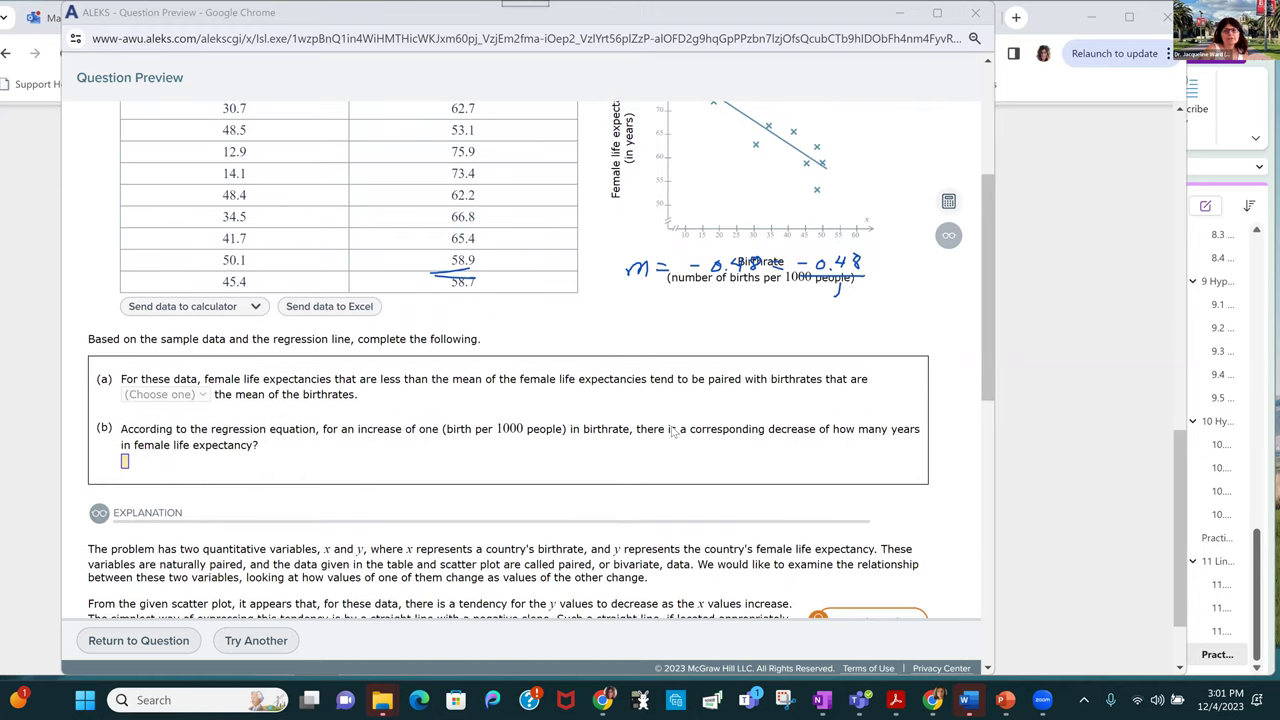
scroll(673, 434, down, 2)
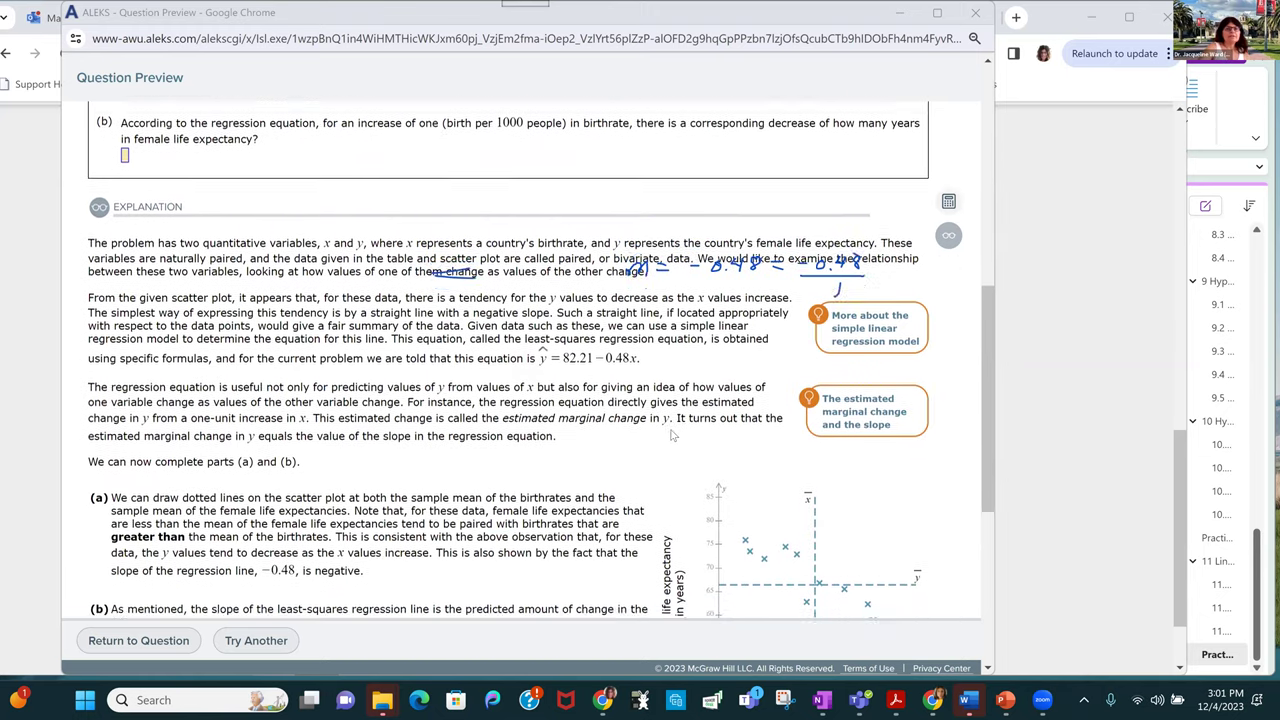
scroll(673, 434, up, 5)
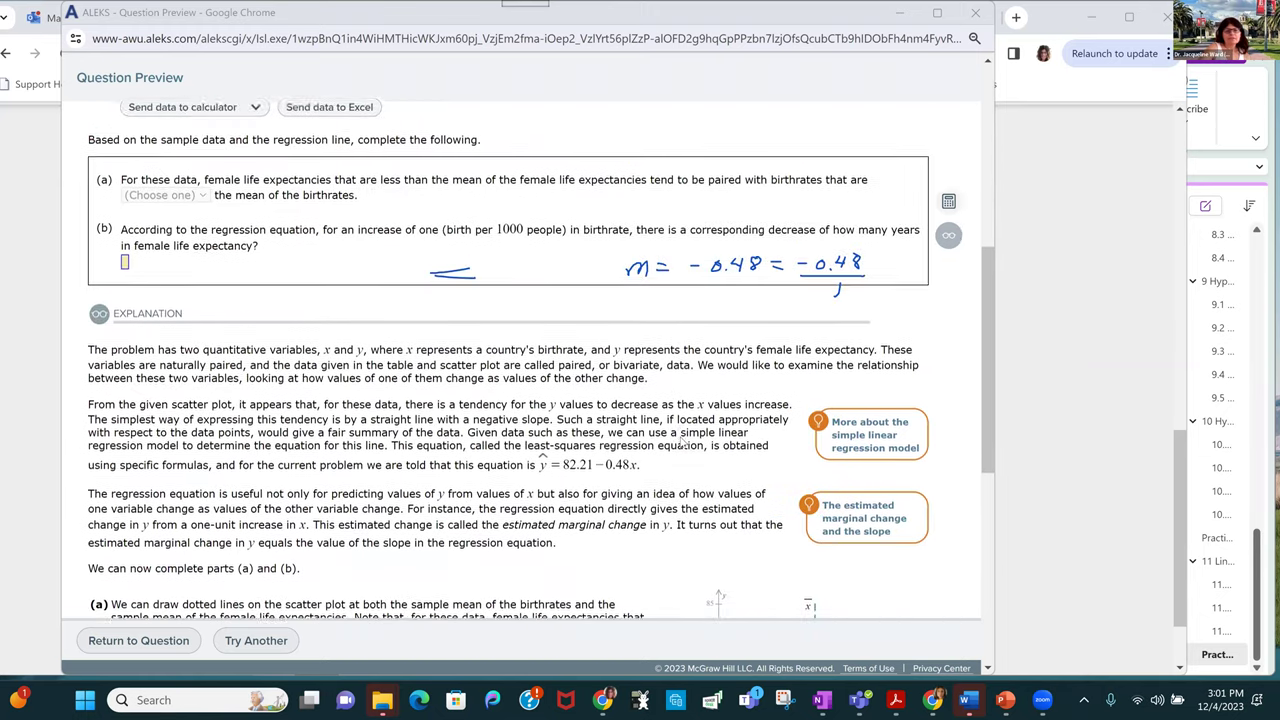
scroll(640, 440, down, 6)
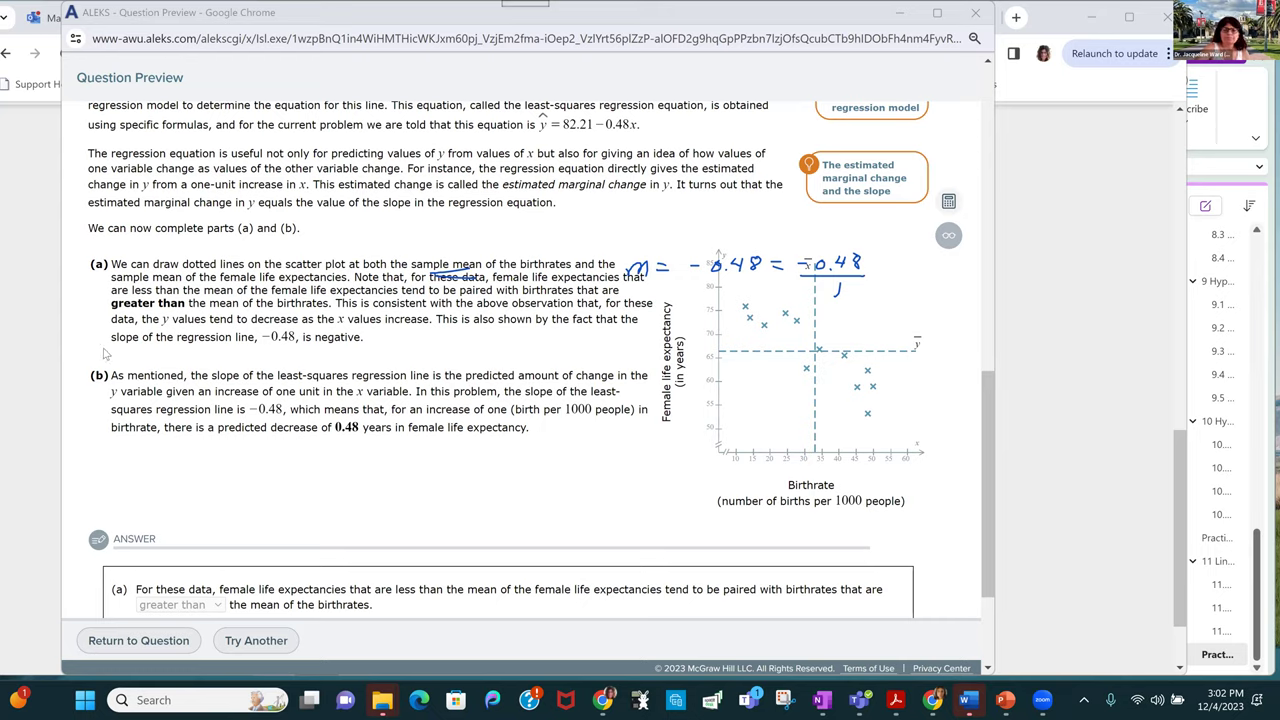
scroll(105, 353, down, 3)
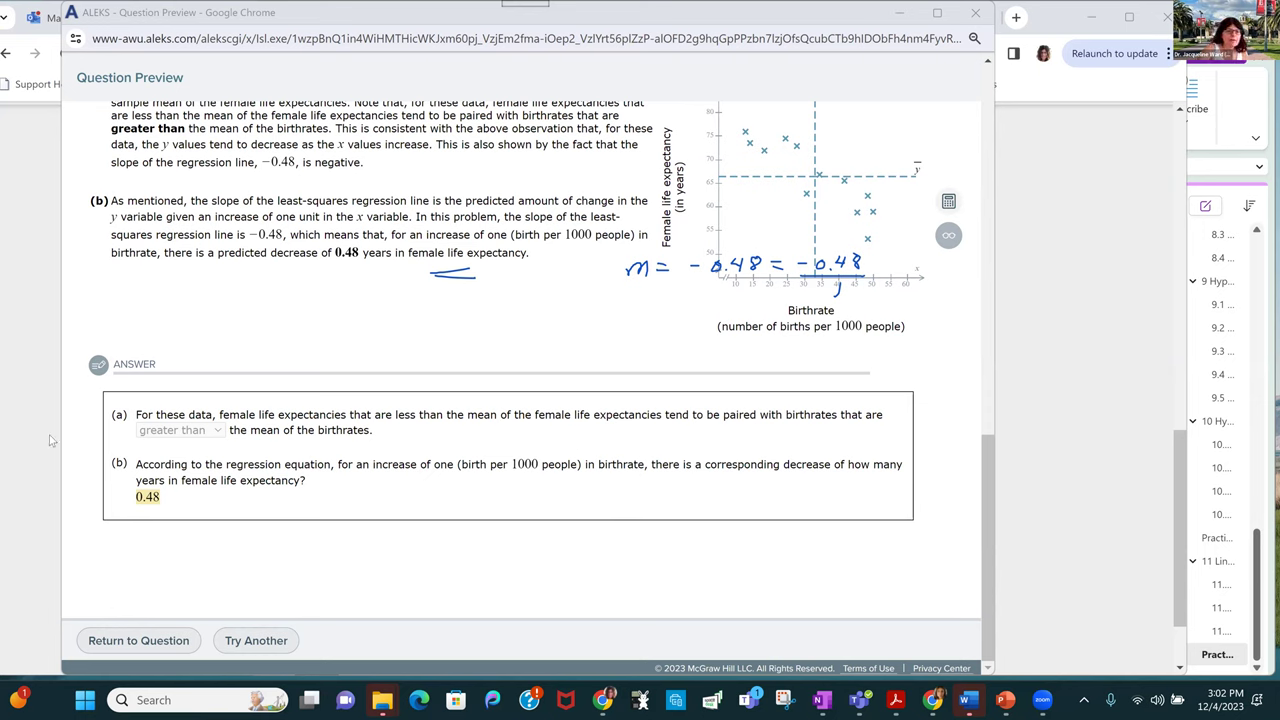
Load a new question on advertising cost versus sales increase, ŷ = 6.15 + 0.19x.
click(234, 647)
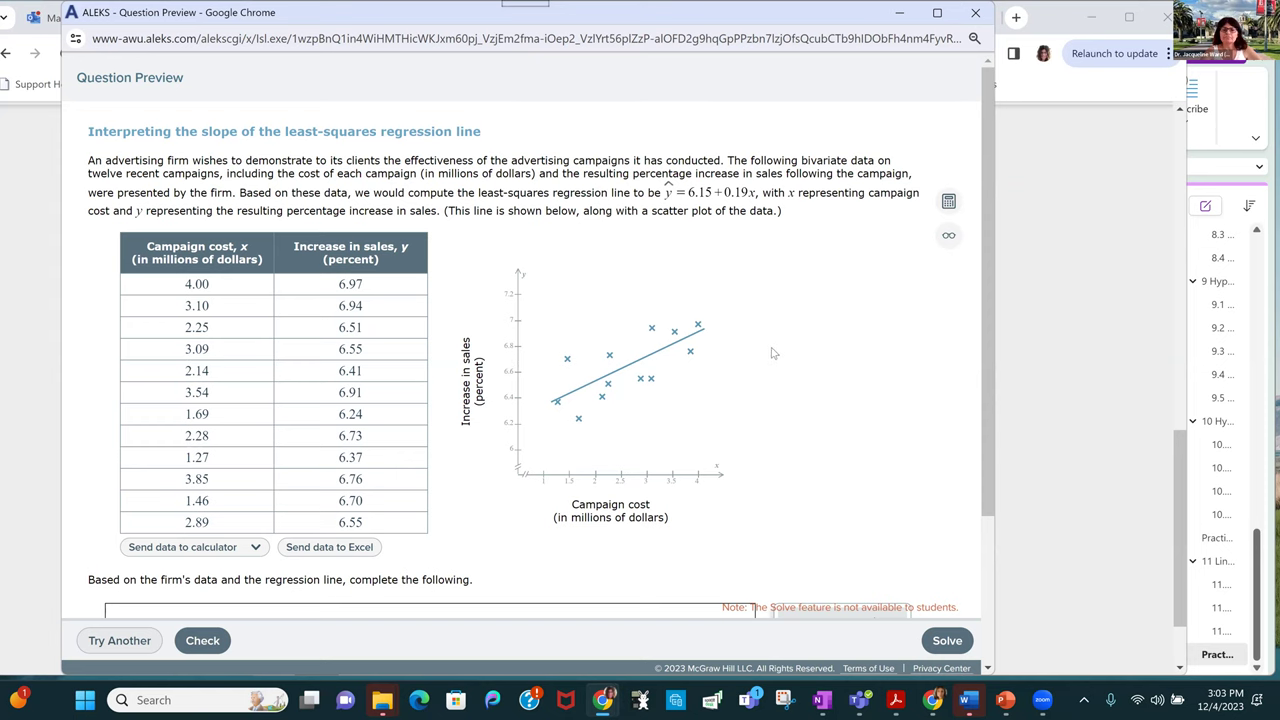
scroll(771, 357, down, 2)
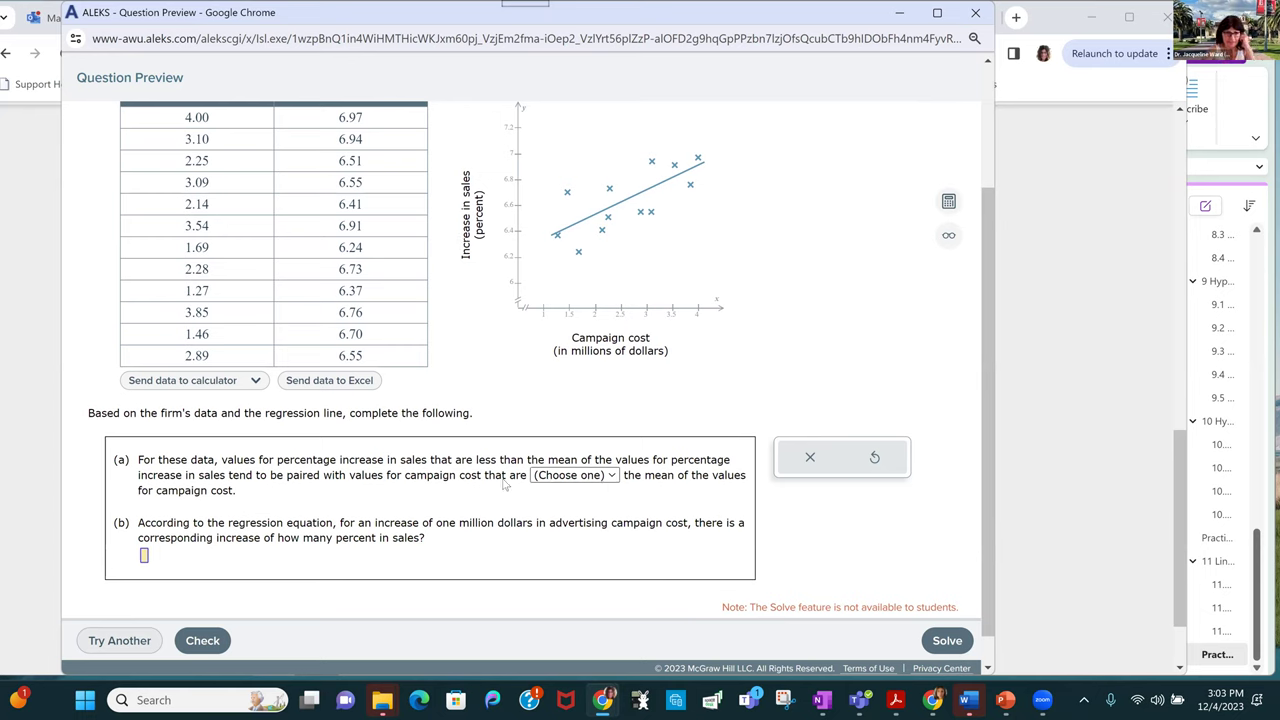
Send the Campaign cost data to the calculator and compute its mean, 2.63.
click(200, 384)
click(176, 413)
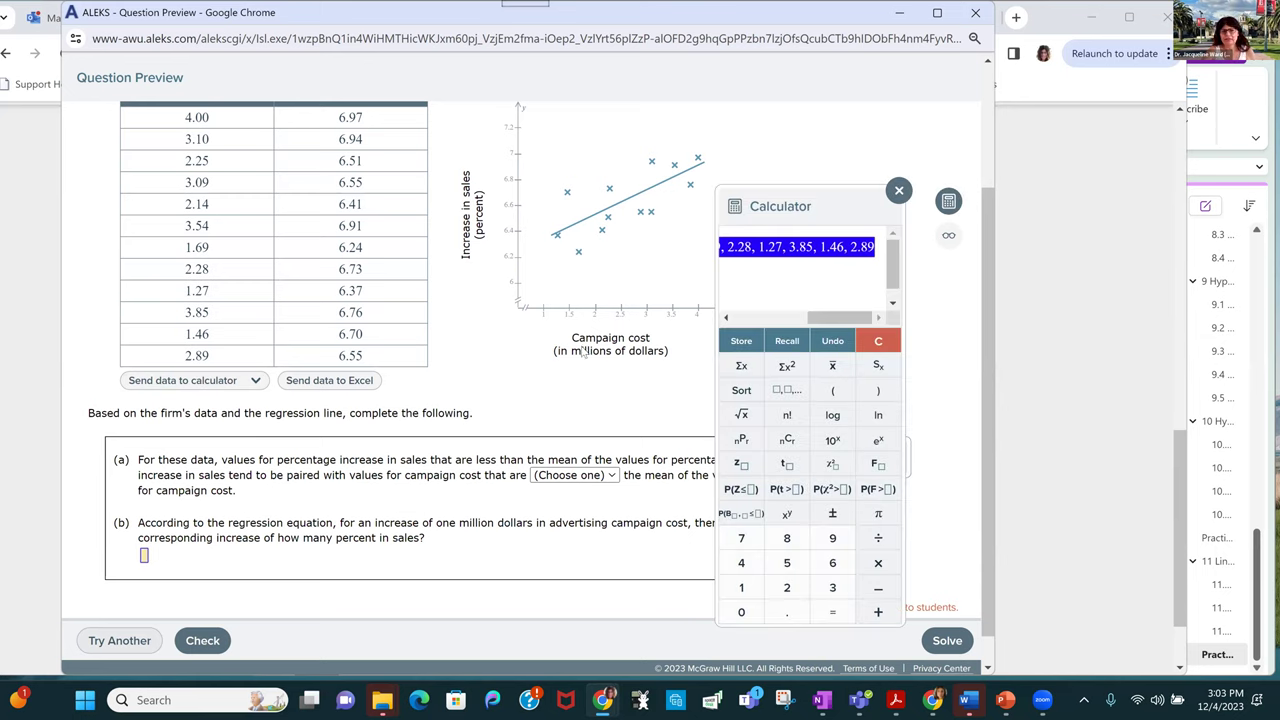
click(831, 366)
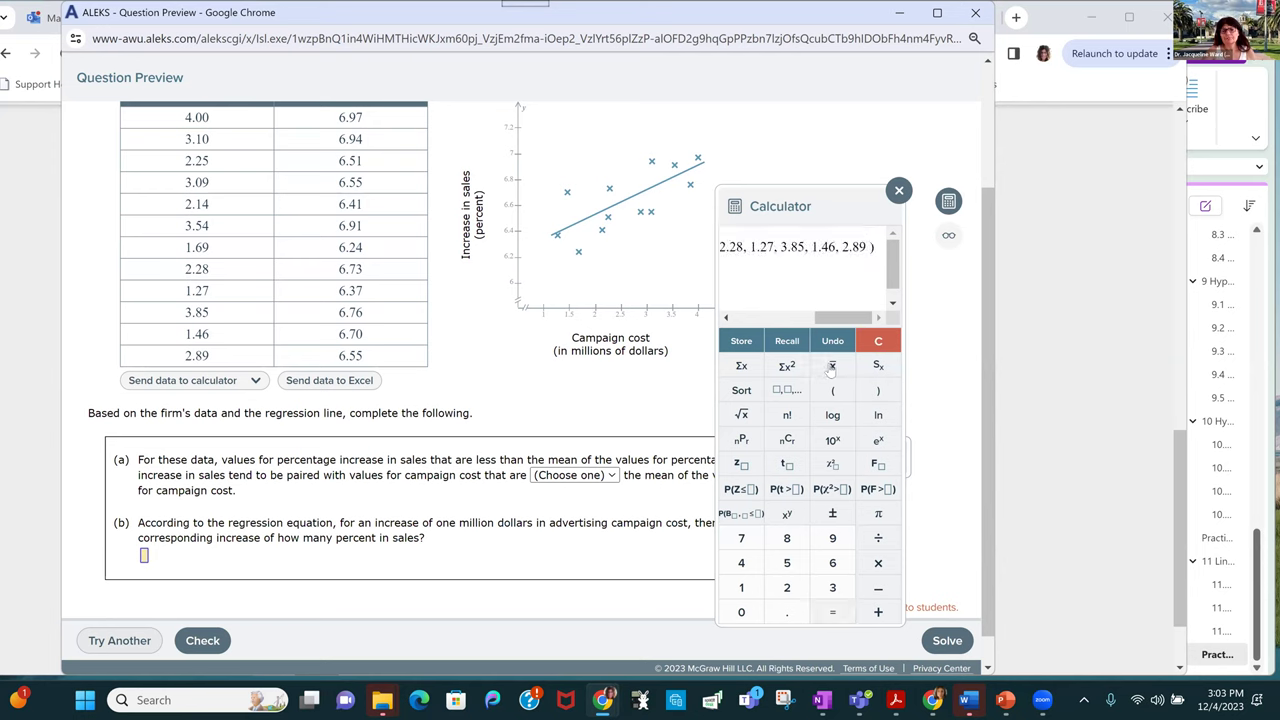
key(Return)
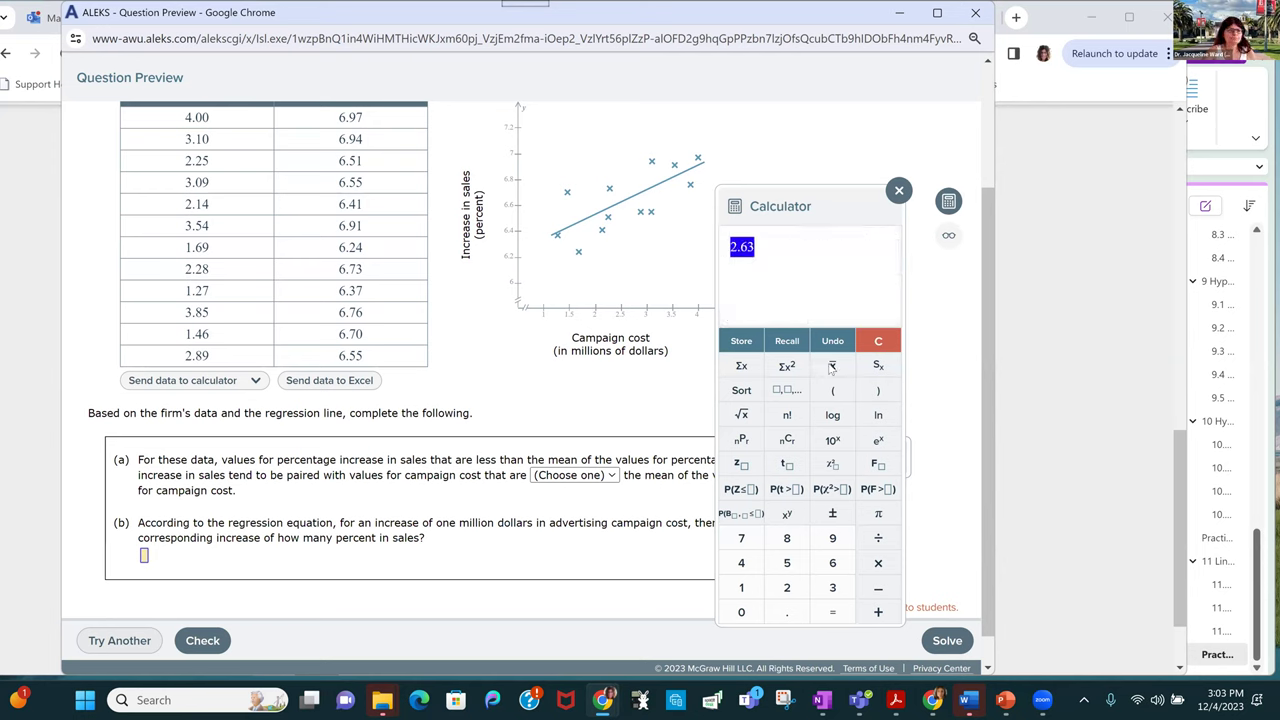